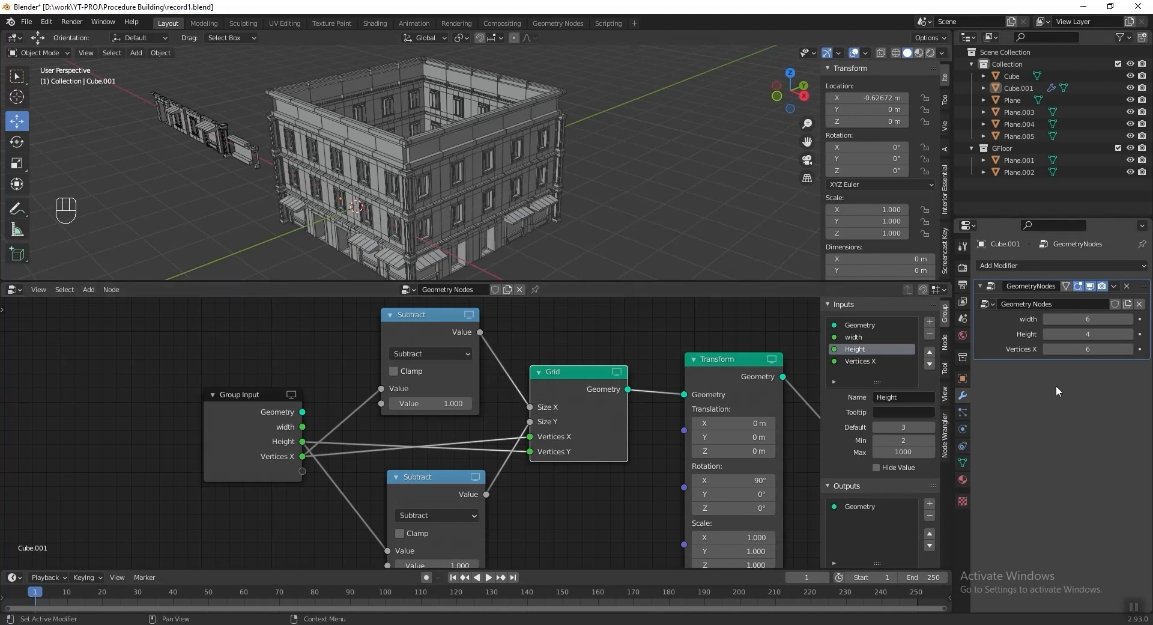
- Rename the group's Vertices X input to Length
left_click(869, 361)
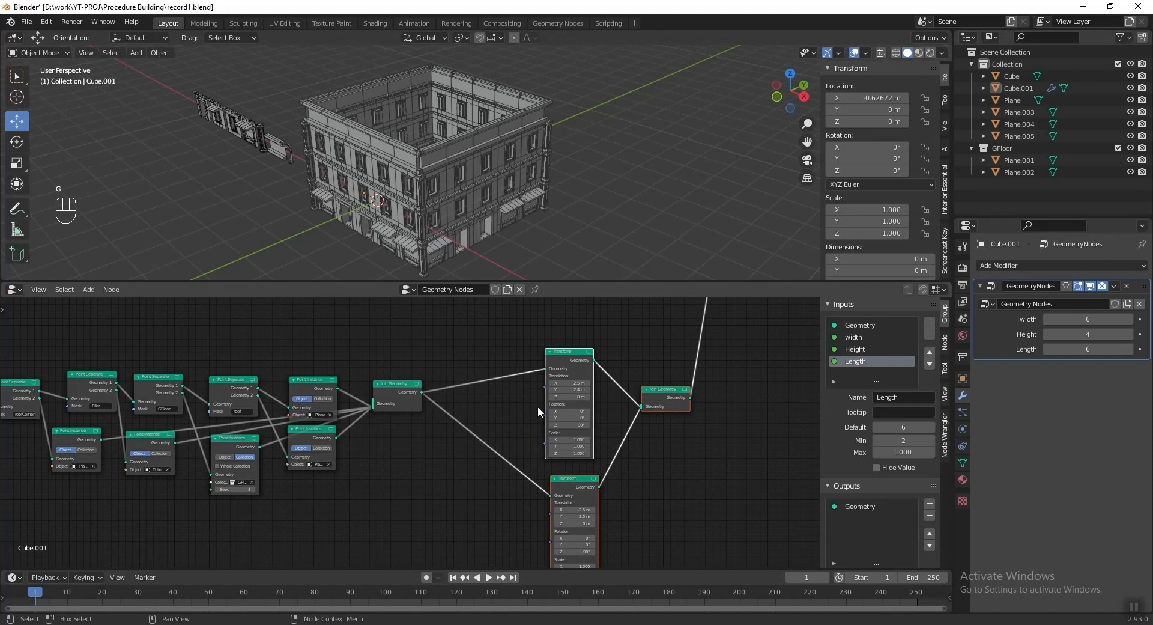
- Add a Combine XYZ node beside the upper Transform node that feeds the second Join Geometry
scroll(538, 406, "up", 3)
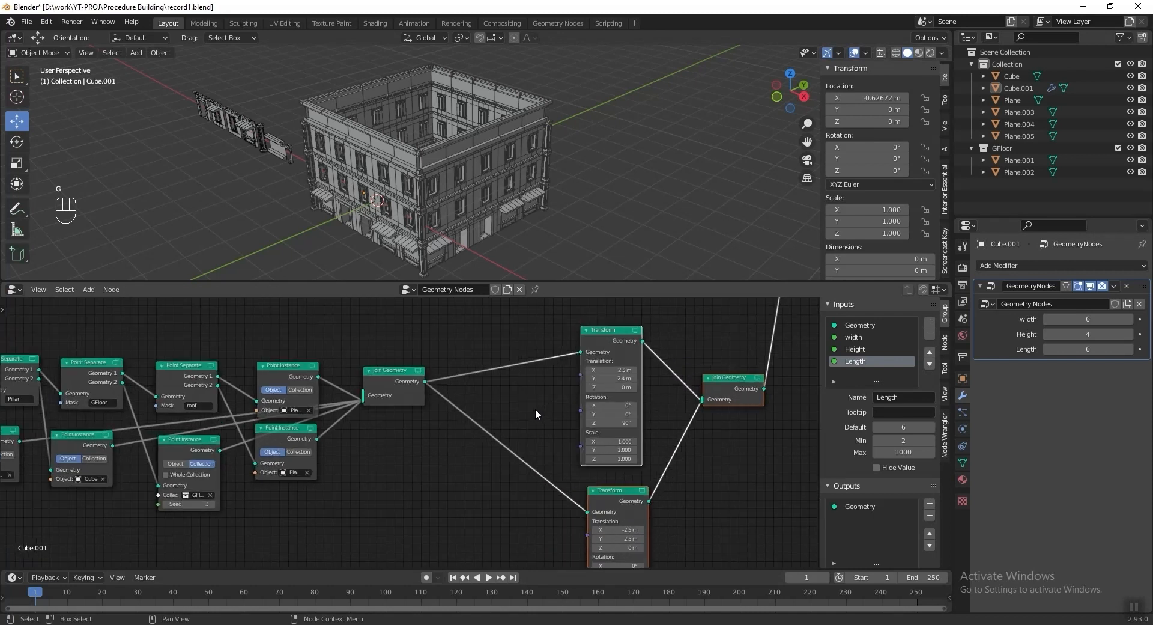
key("shift+a")
mouse_move(523, 403)
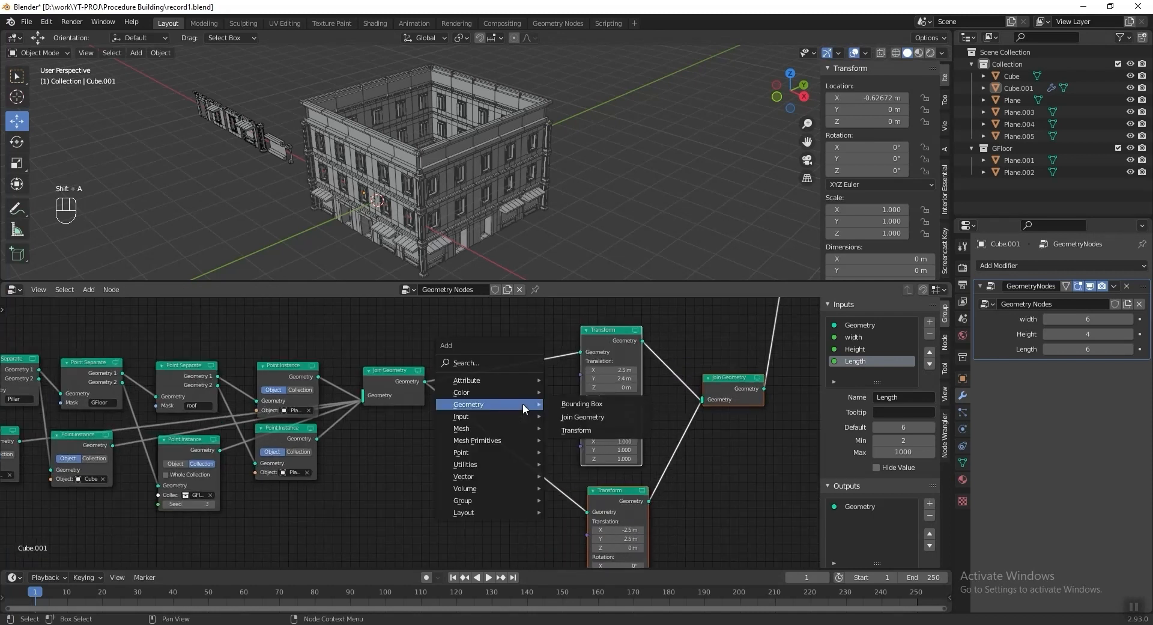
mouse_move(514, 478)
left_click(590, 478)
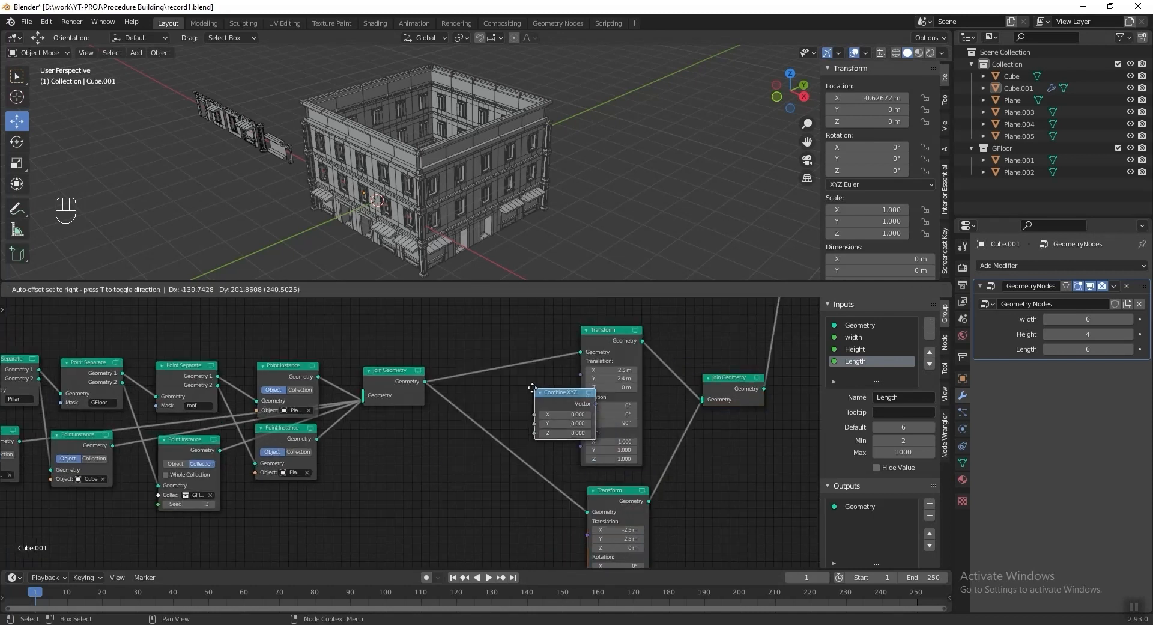
left_click(508, 375)
scroll(511, 415, "up", 3)
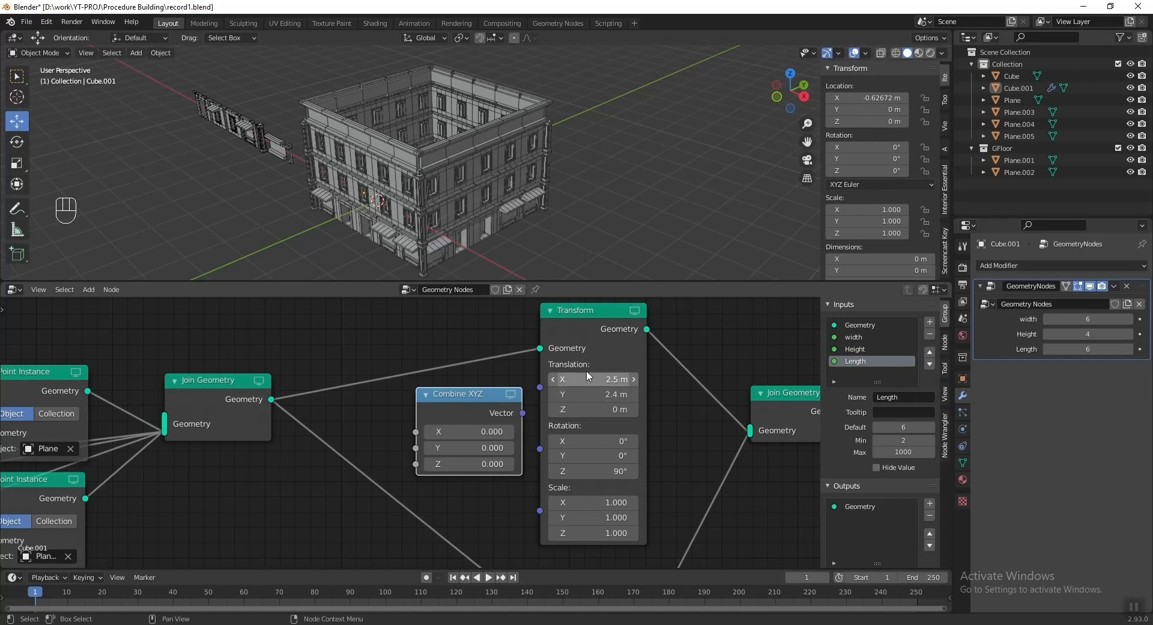
- Set the Combine XYZ node to X 2.5 and Y 2.4 and connect its Vector to the upper Transform's Translation
left_click(477, 431)
type("2.5")
key("Tab")
type("2.4")
key("Tab")
key("Return")
left_click_drag(519, 408, 540, 387)
scroll(481, 408, "down", 2)
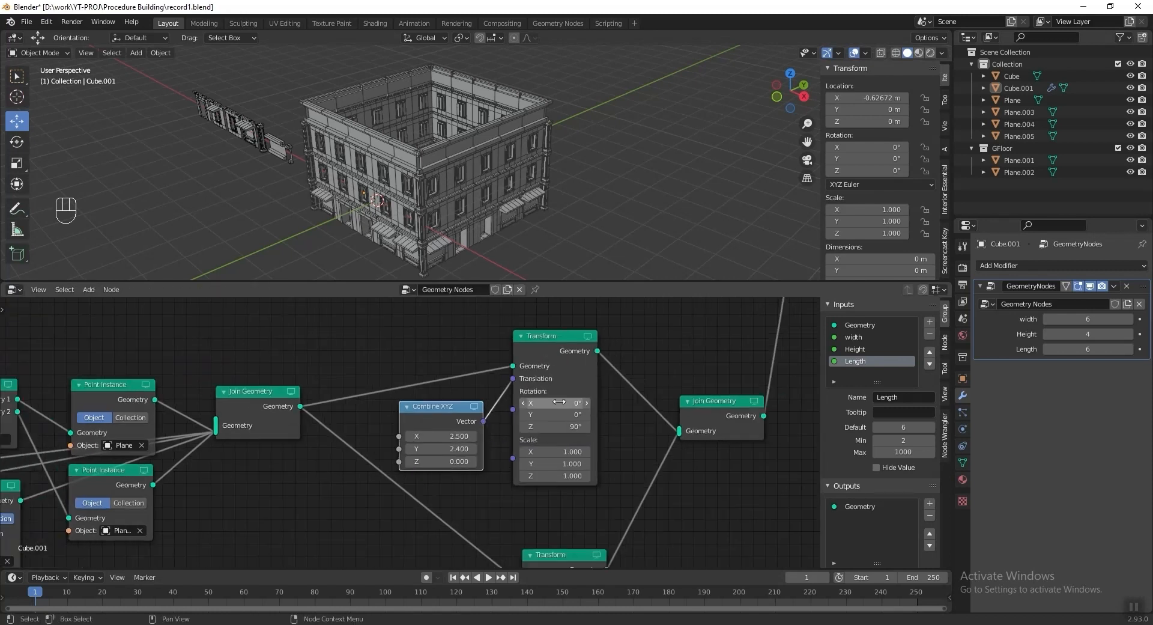
- Add a second Group Input node below Join Geometry and link its width output to the Combine XYZ node's X
key("shift+a")
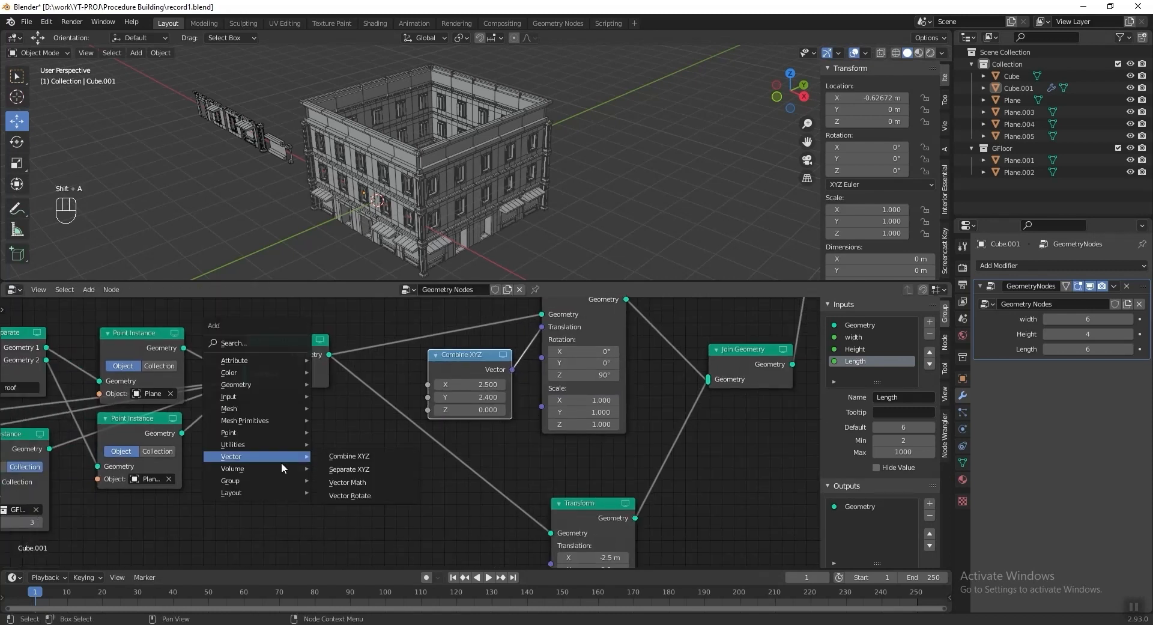
mouse_move(272, 480)
left_click(360, 513)
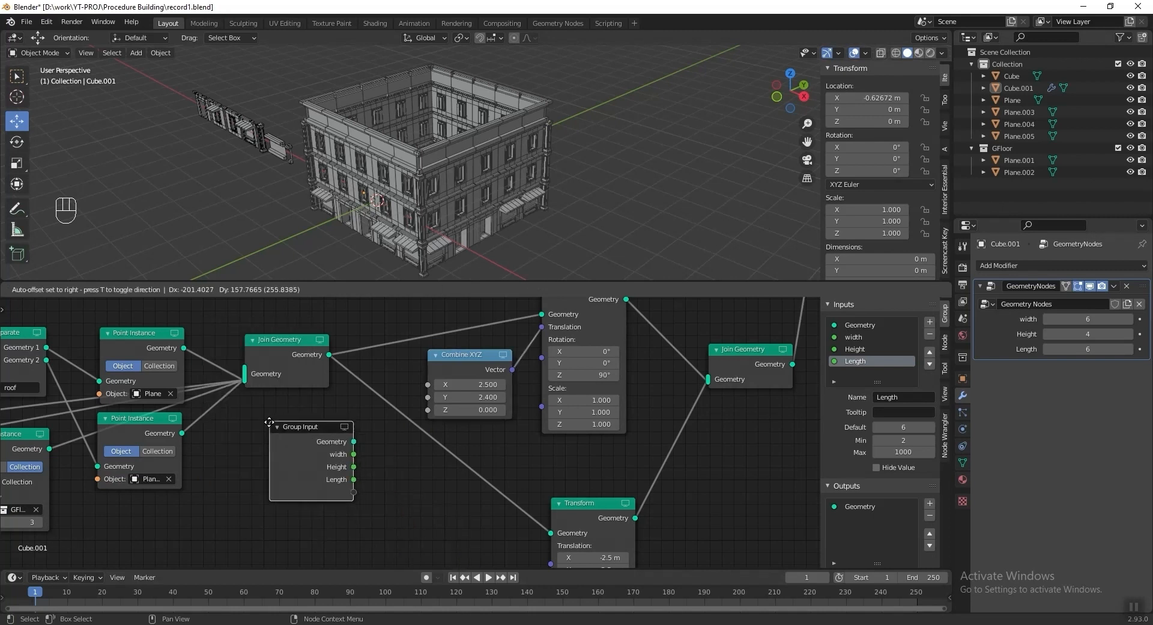
left_click(258, 488)
left_click_drag(354, 455, 367, 456)
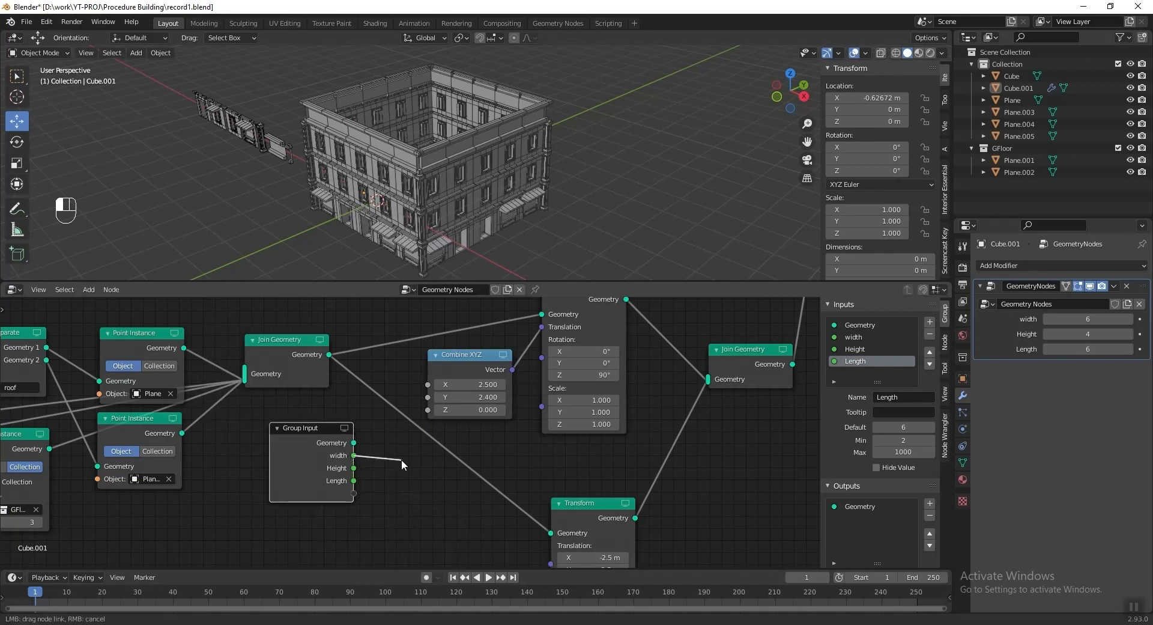
left_click_drag(428, 385, 428, 384)
- Try a larger width value on the building's modifier and undo the change
mouse_move(414, 192)
middle_mouse_down()
mouse_move(524, 197)
mouse_move(414, 187)
middle_mouse_up()
left_click_drag(1091, 319, 1152, 339)
key("ctrl+z")
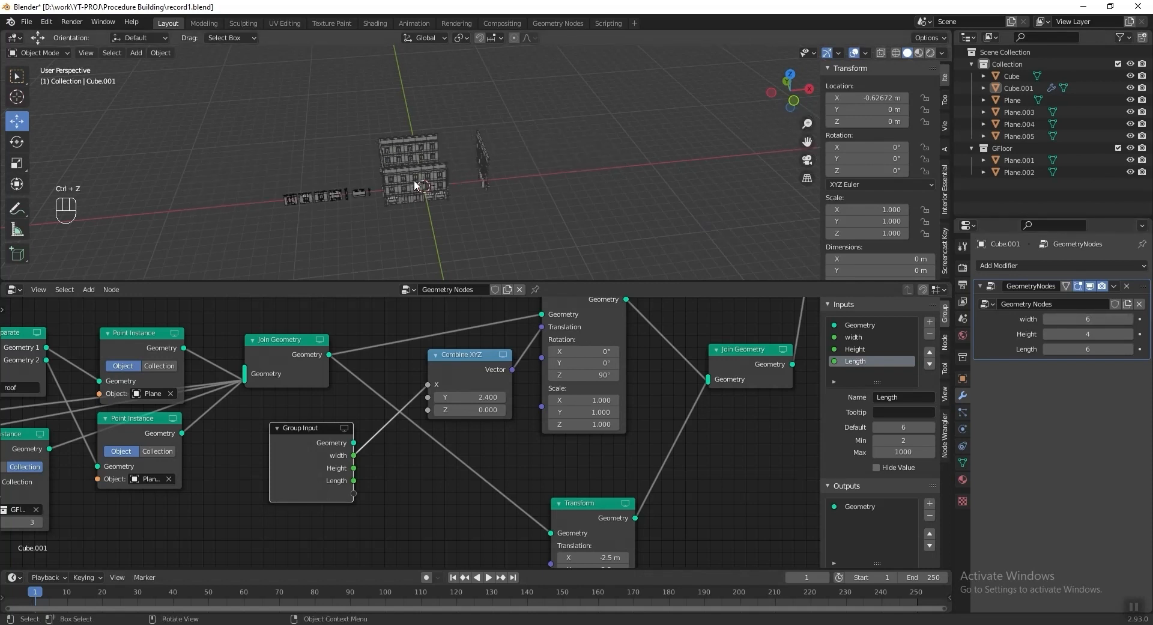
scroll(413, 179, "up", 5)
middle_click_drag(484, 186, 421, 159)
- Insert a Math node set to Divide by 2 between the Group Input's width and the Combine XYZ node's X
left_click_drag(308, 436, 262, 477)
middle_click_drag(351, 489, 355, 468)
left_click_drag(456, 349, 462, 352)
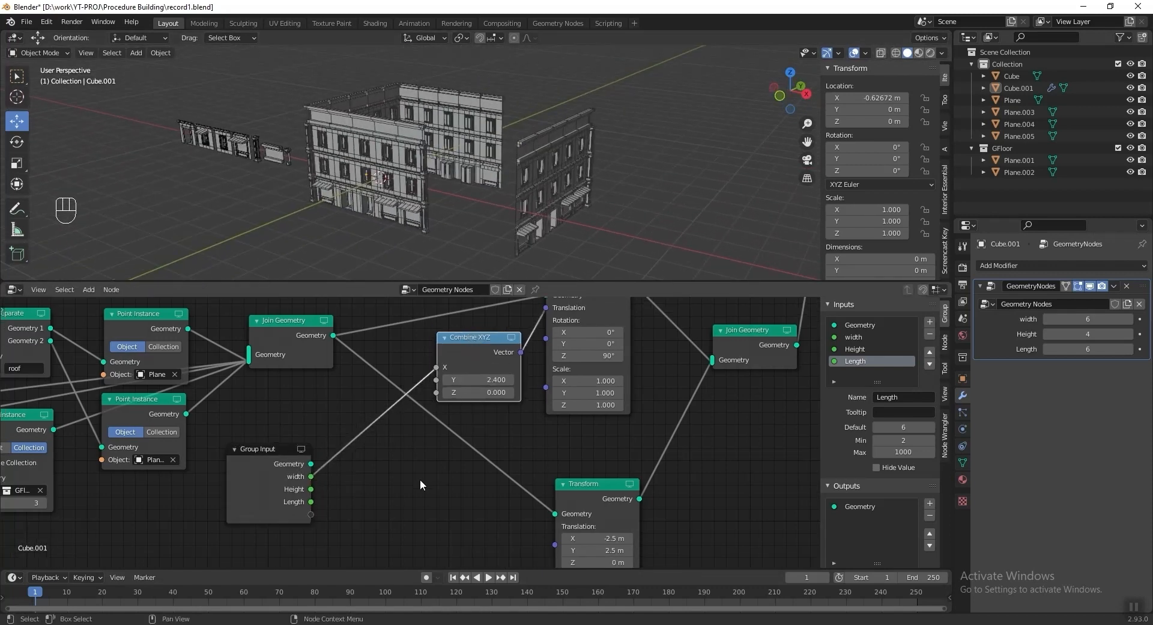
key("shift+a")
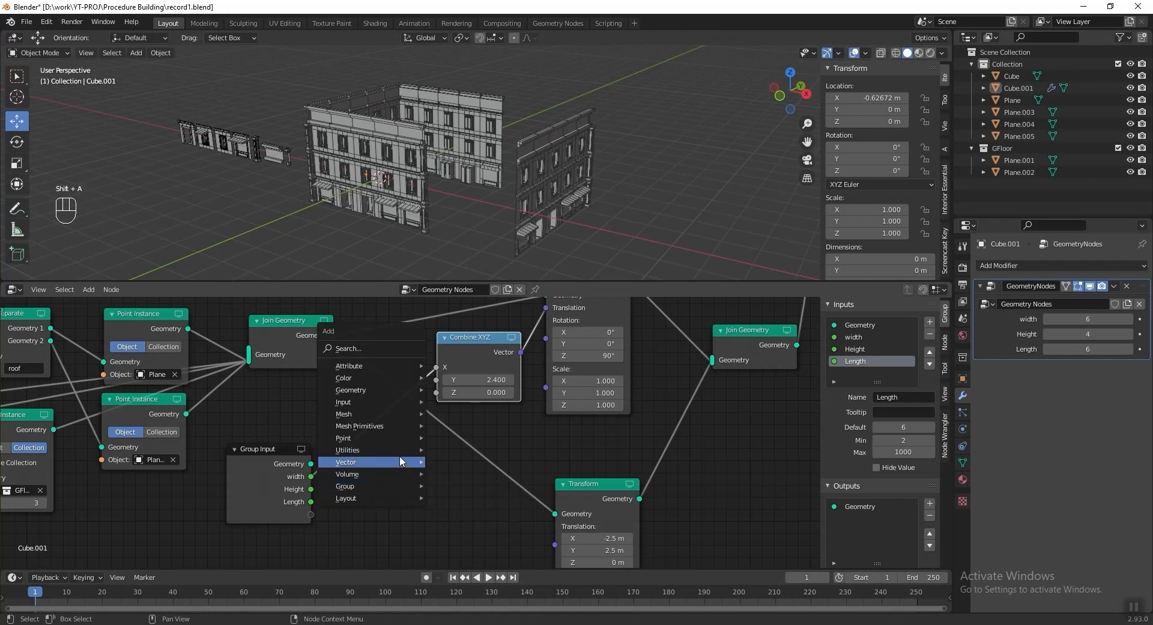
mouse_move(401, 451)
left_click(484, 502)
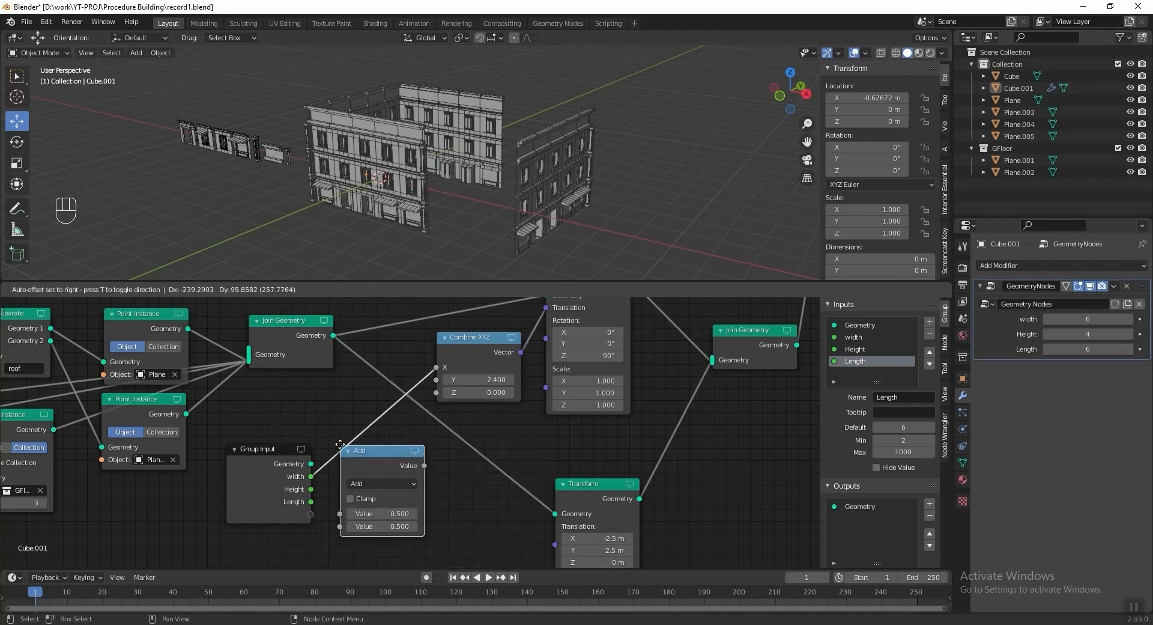
left_click(348, 455)
left_click(407, 475)
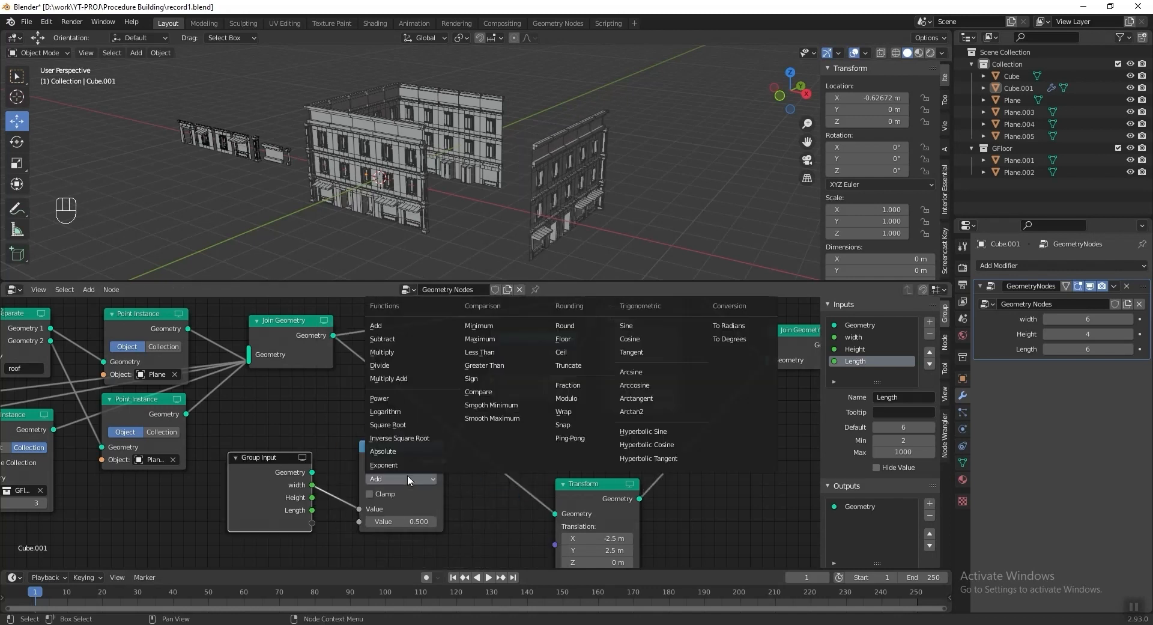
left_click(411, 379)
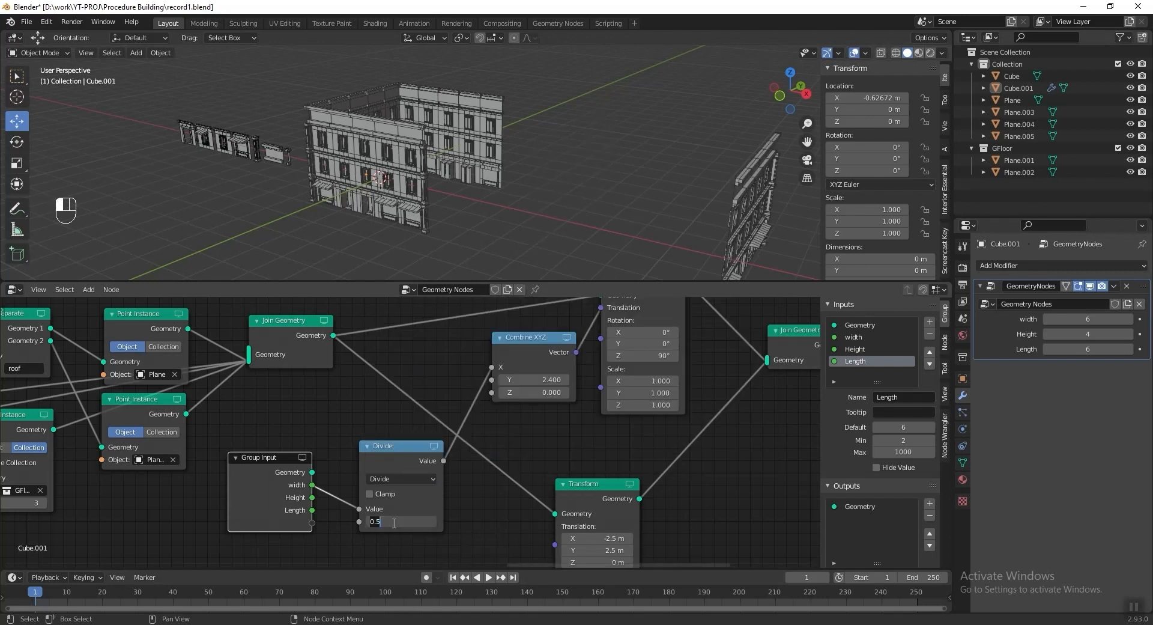
key("Return")
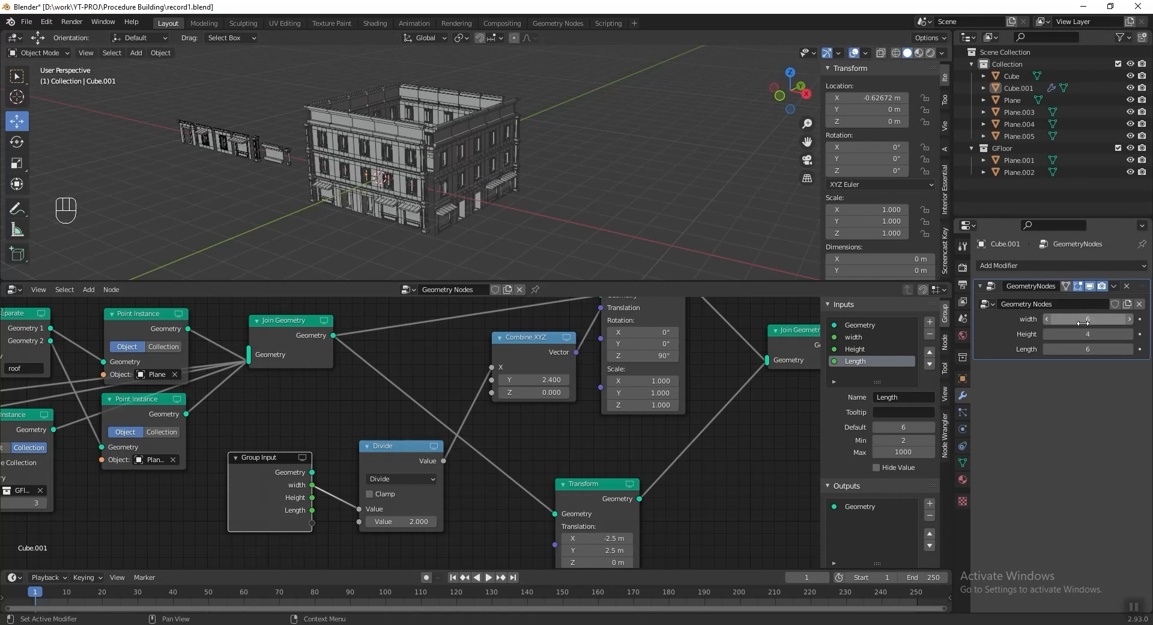
mouse_move(1084, 319)
left_mouse_down()
mouse_move(1130, 319)
mouse_move(1087, 319)
left_mouse_up()
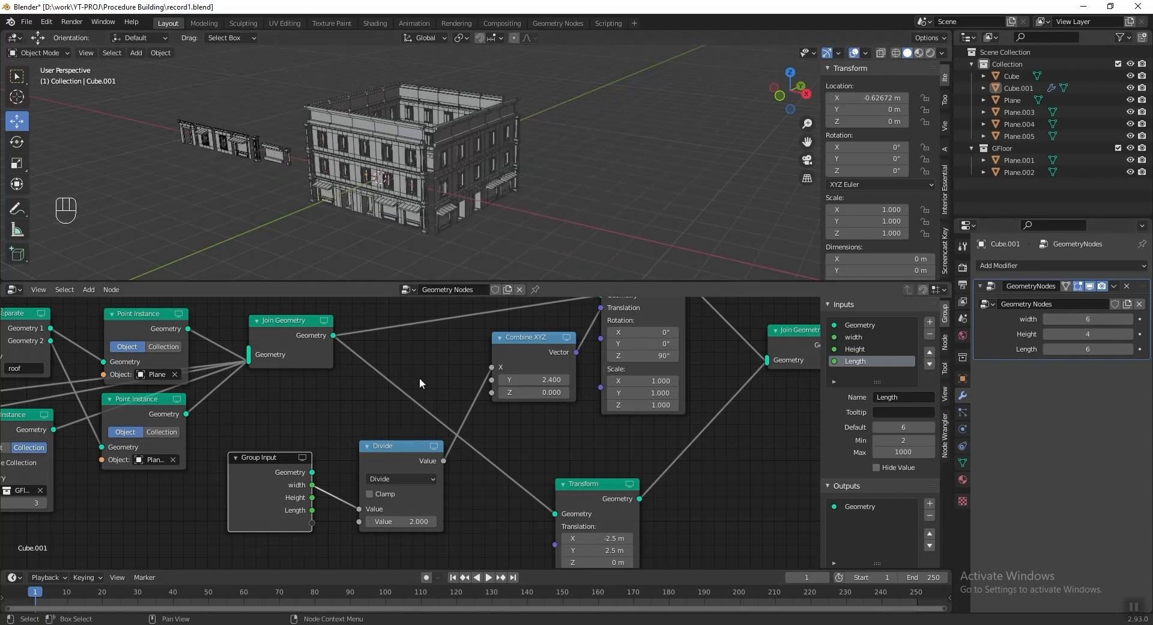
- Duplicate the Divide node into the link before Combine XYZ and arrange the chain in a row beside the lower Transform
middle_click_drag(429, 467, 415, 454)
left_click(394, 435)
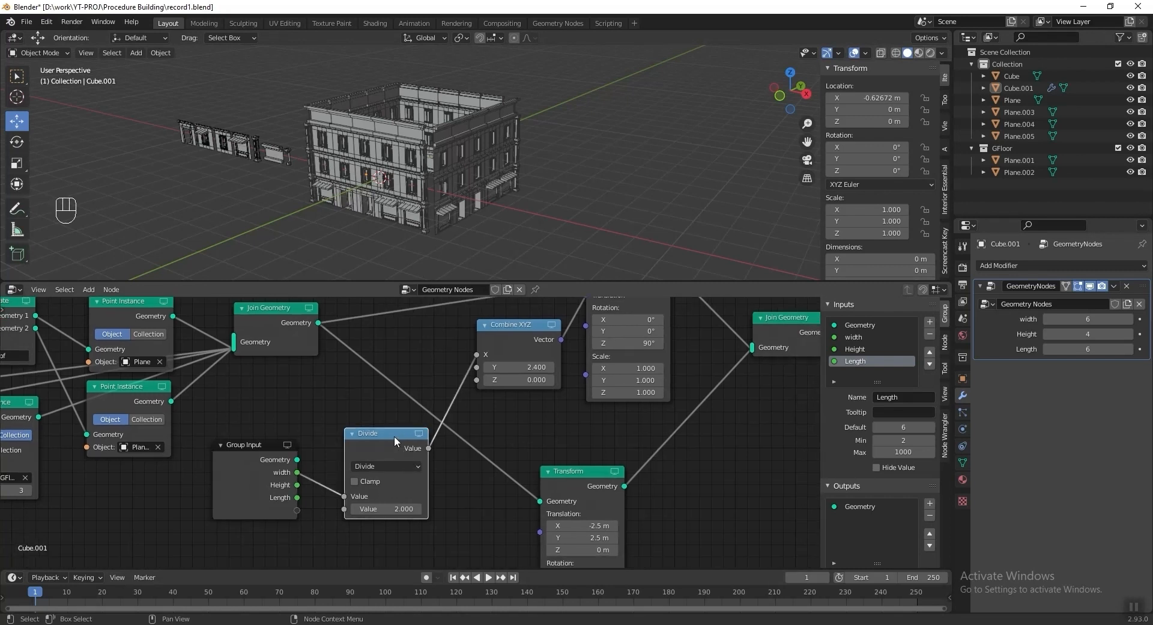
key("shift+d")
left_click(532, 346)
scroll(510, 384, "down", 2)
left_click_drag(516, 468, 618, 445)
left_click_drag(473, 385, 459, 440)
left_click_drag(563, 368, 535, 453)
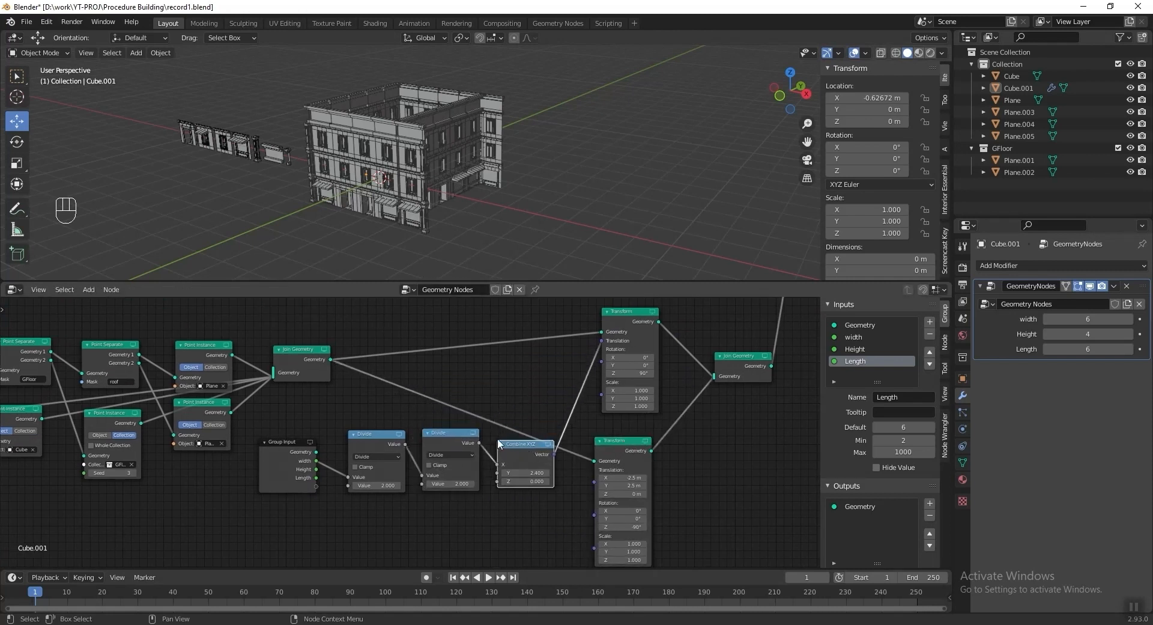
- Change the duplicated math node's operation to Add and set its value to -0.4
scroll(484, 407, "up", 3)
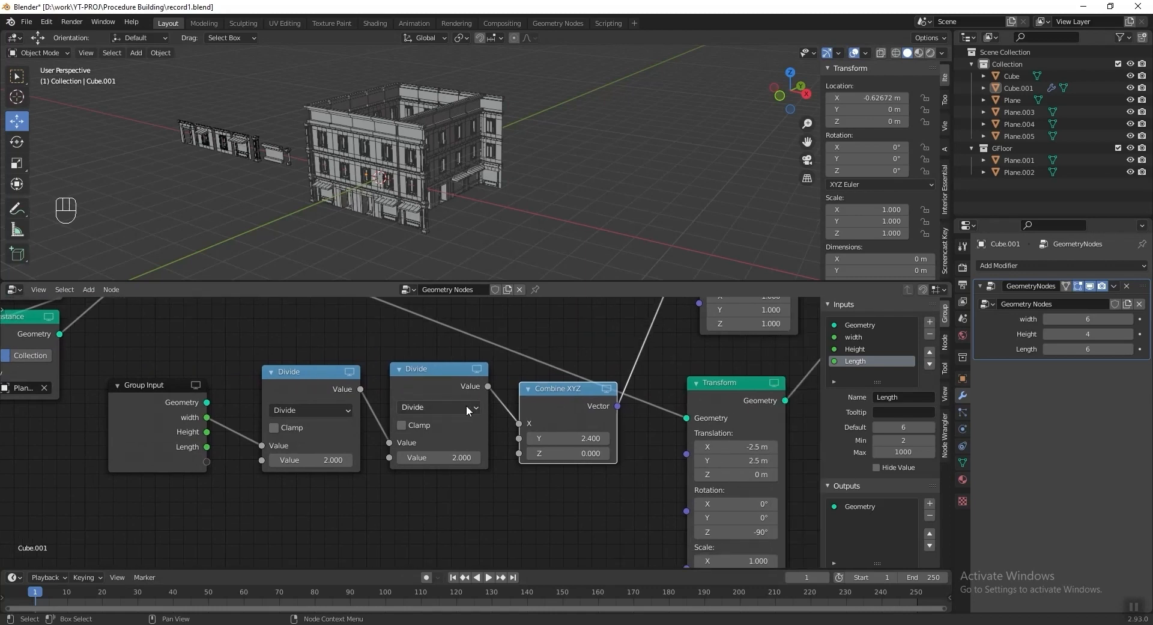
left_click(467, 408)
left_click(466, 369)
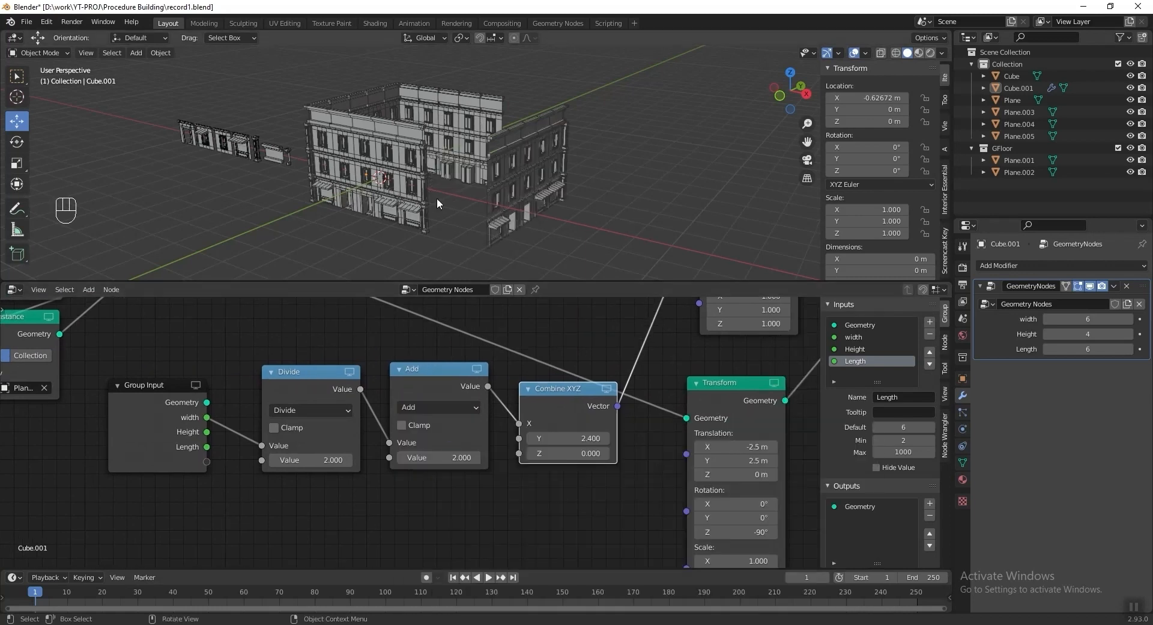
scroll(437, 197, "up", 6)
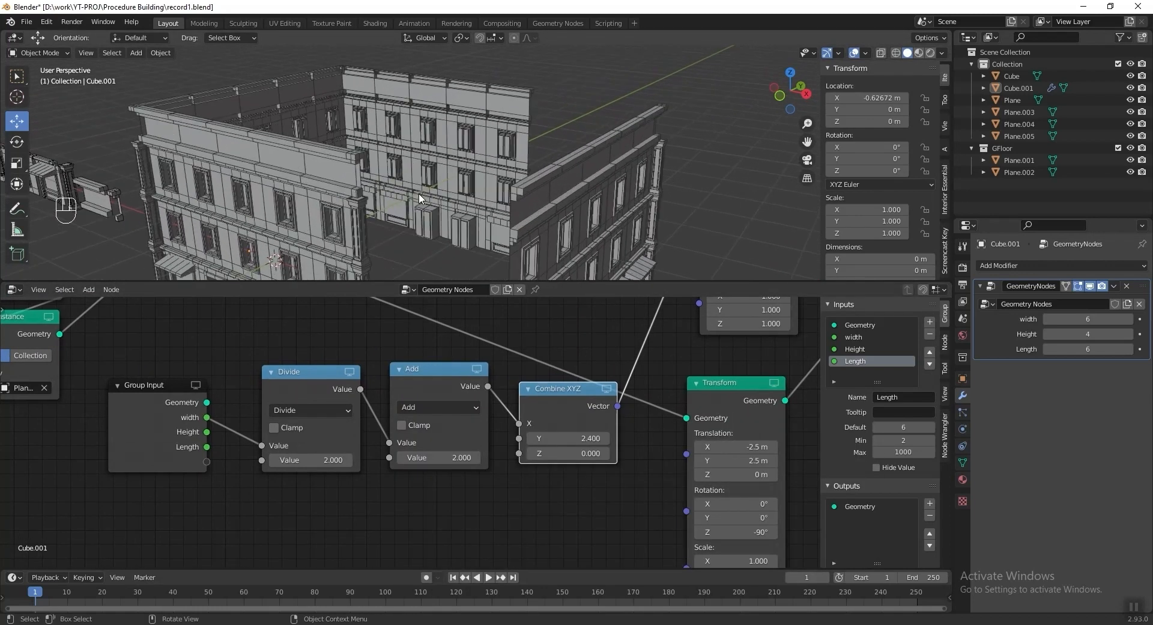
left_click_drag(444, 457, 403, 457)
scroll(355, 165, "up", 4)
middle_click_drag(437, 165, 449, 205, "shift")
left_click(401, 456)
middle_click_drag(468, 129, 393, 268)
- Close the gap at the building's corner by setting Combine XYZ's Y to 2.5 and the Add node's value to -0.5
left_click(603, 437)
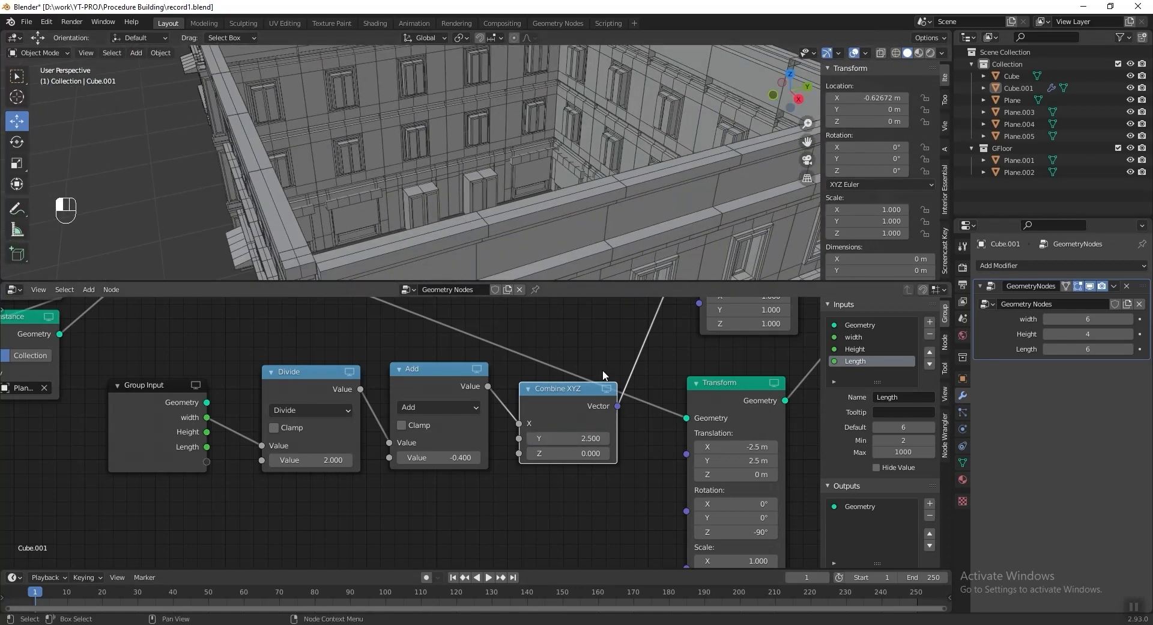
scroll(397, 162, "up", 3)
middle_click_drag(397, 162, 381, 188)
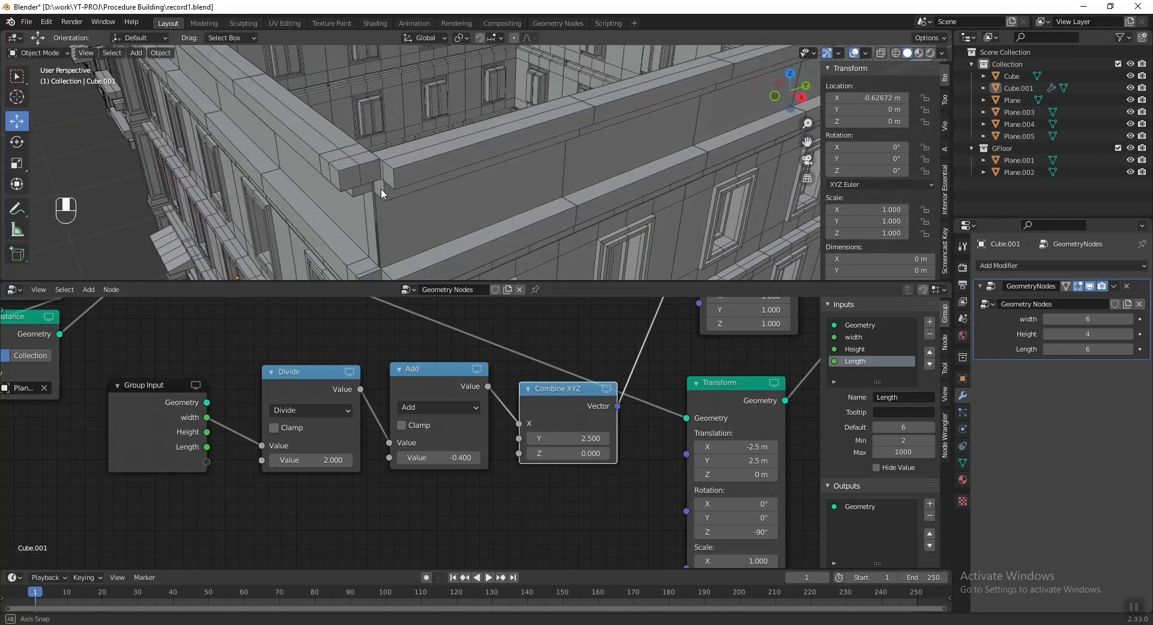
left_click(399, 458)
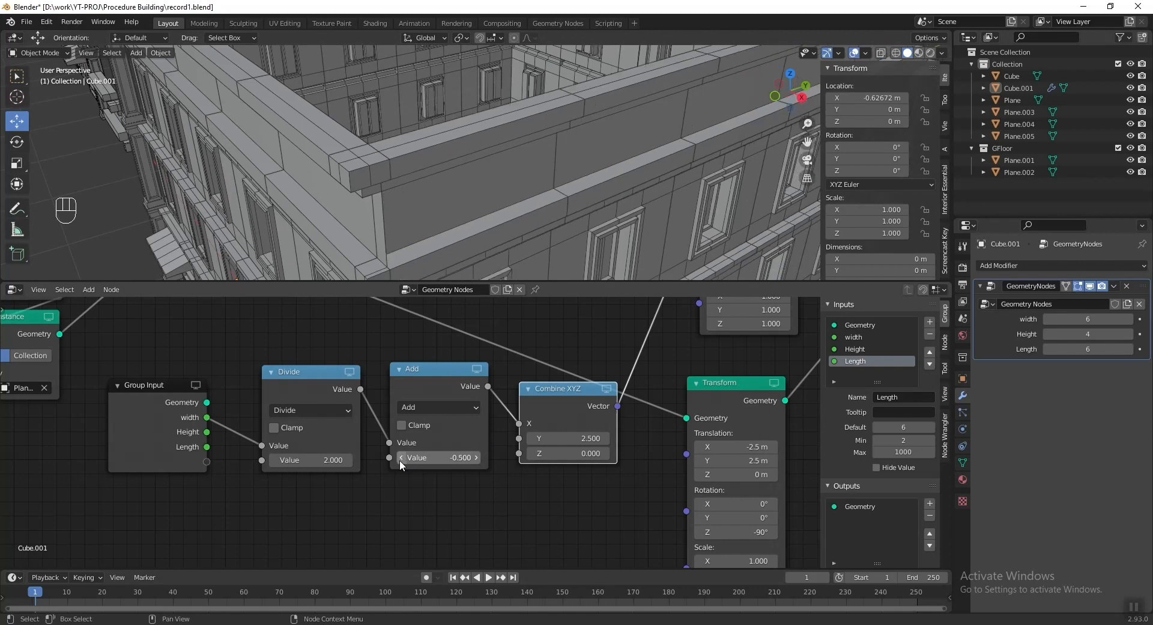
scroll(499, 183, "down", 6)
scroll(502, 186, "down", 1)
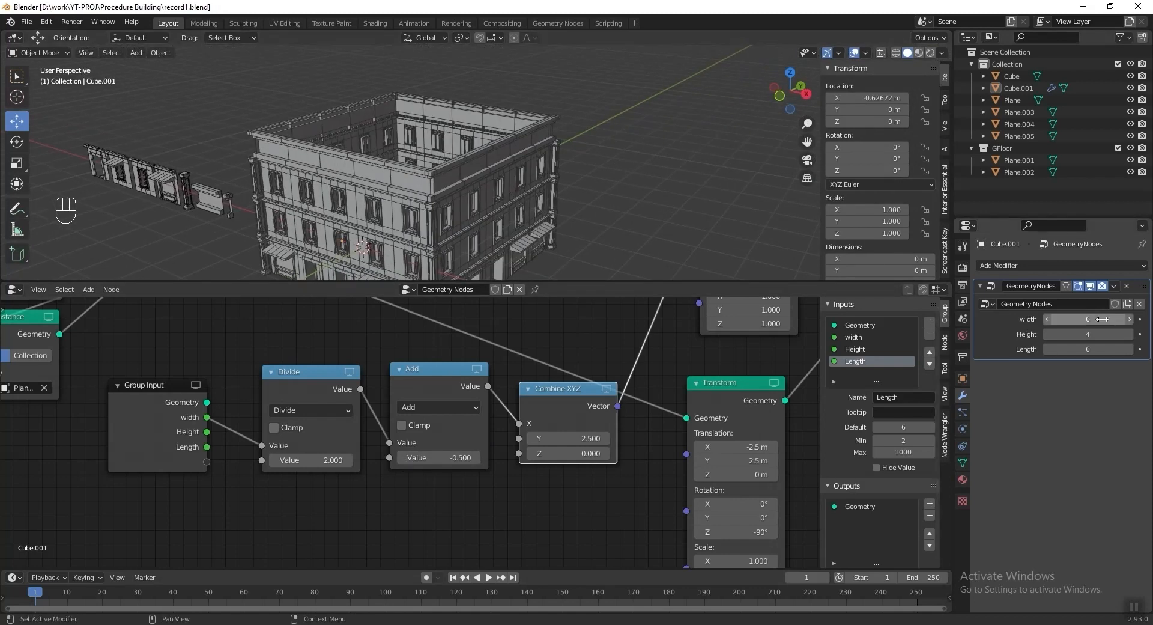
- Test the modifier's width stepwise beyond 11 to check how the side wall follows, and return it to 6
left_click(1130, 320)
left_click(1130, 319)
left_click(1130, 320)
left_click(1129, 320)
left_click(1130, 320)
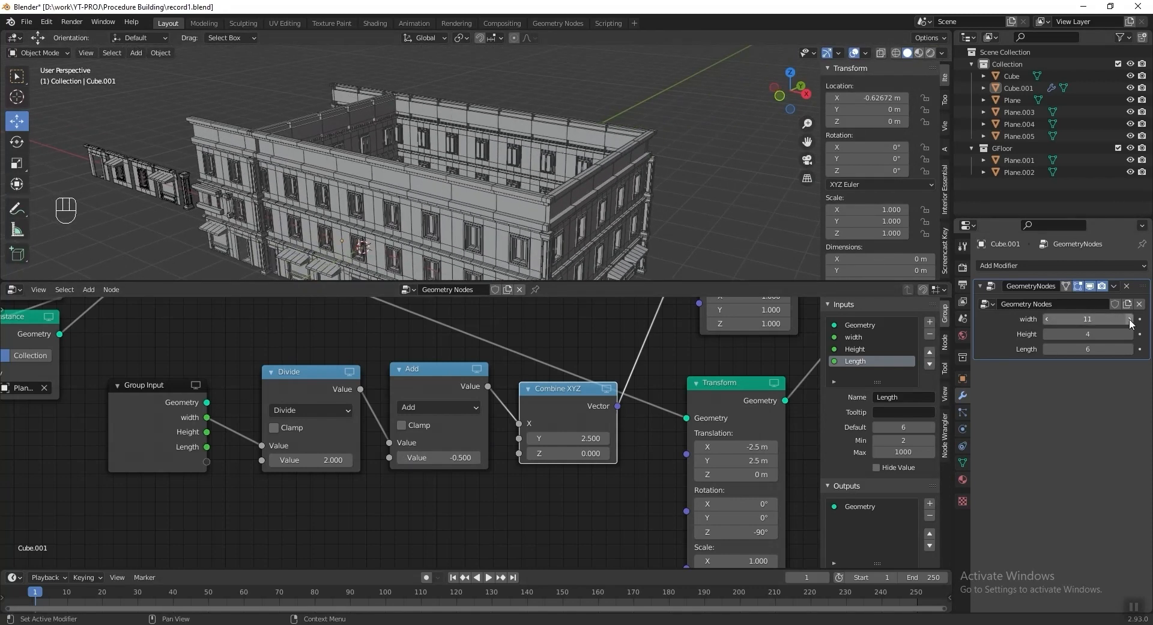
left_click(1130, 320)
left_click(1129, 320)
left_click_drag(1079, 320, 1045, 320)
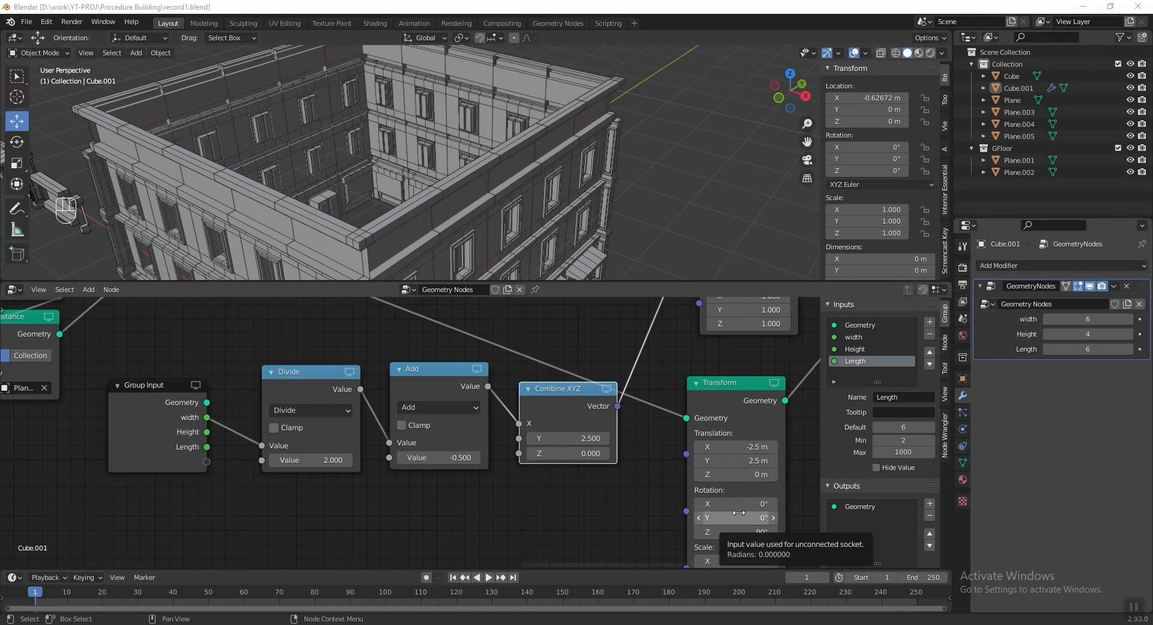
- Align the lower Transform node directly beneath the upper Transform node
scroll(647, 463, "down", 2)
middle_click_drag(645, 381, 589, 449)
left_click_drag(565, 479, 585, 465)
scroll(353, 150, "down", 5)
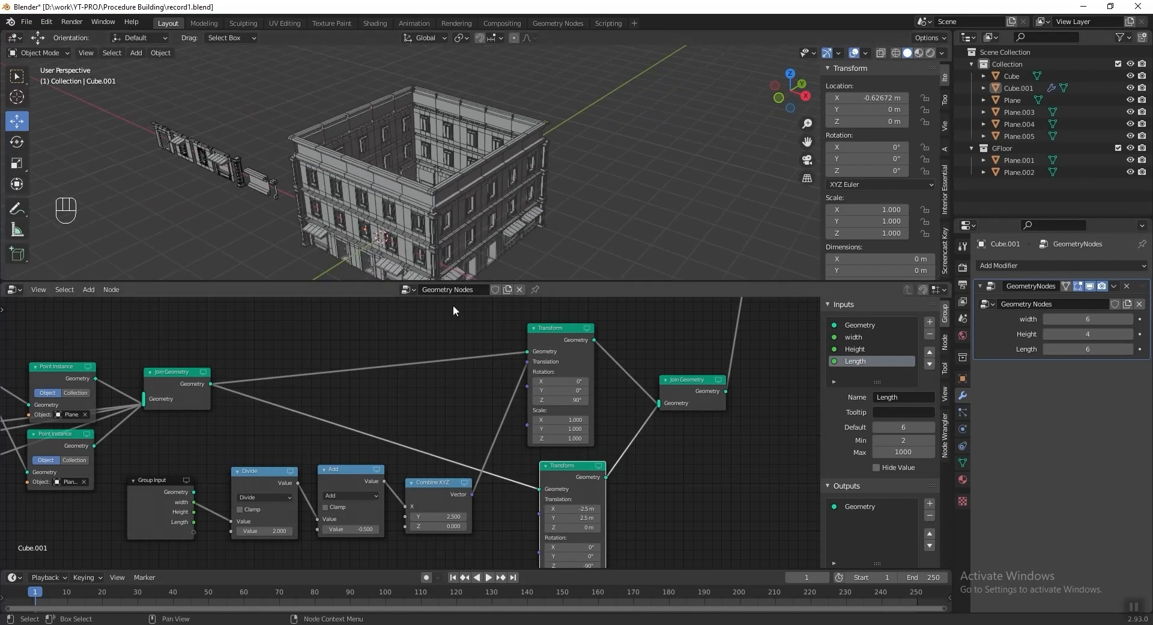
left_click_drag(581, 468, 572, 471)
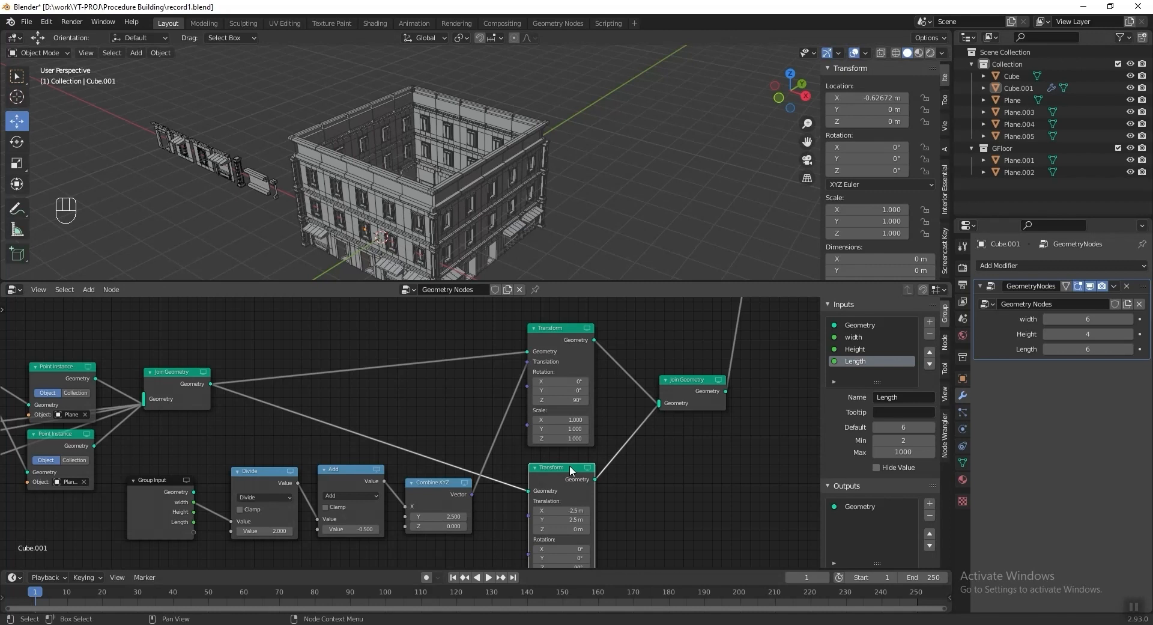
- Mute and unmute the lower Transform node to check which wall it controls
key("m")
key("m")
key("m")
key("m")
- Duplicate the Divide, Add and Combine XYZ nodes with their width link and place the copies below the originals
middle_click_drag(477, 495, 504, 441)
left_click_drag(277, 499, 478, 445)
middle_click_drag(481, 478, 481, 467)
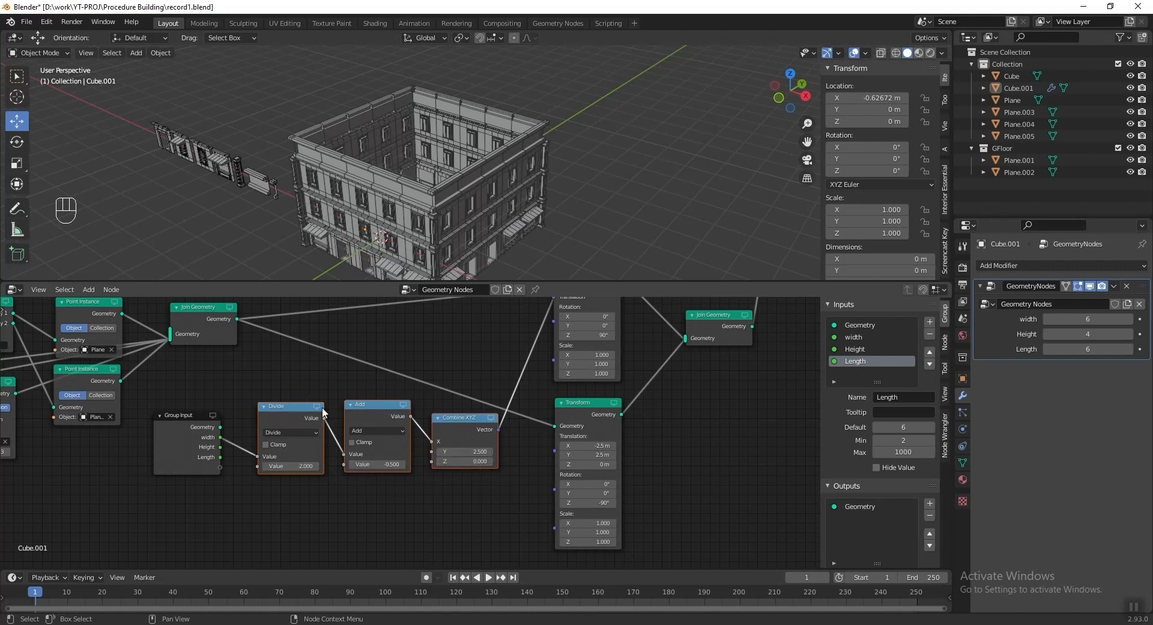
key("ctrl+shift+d")
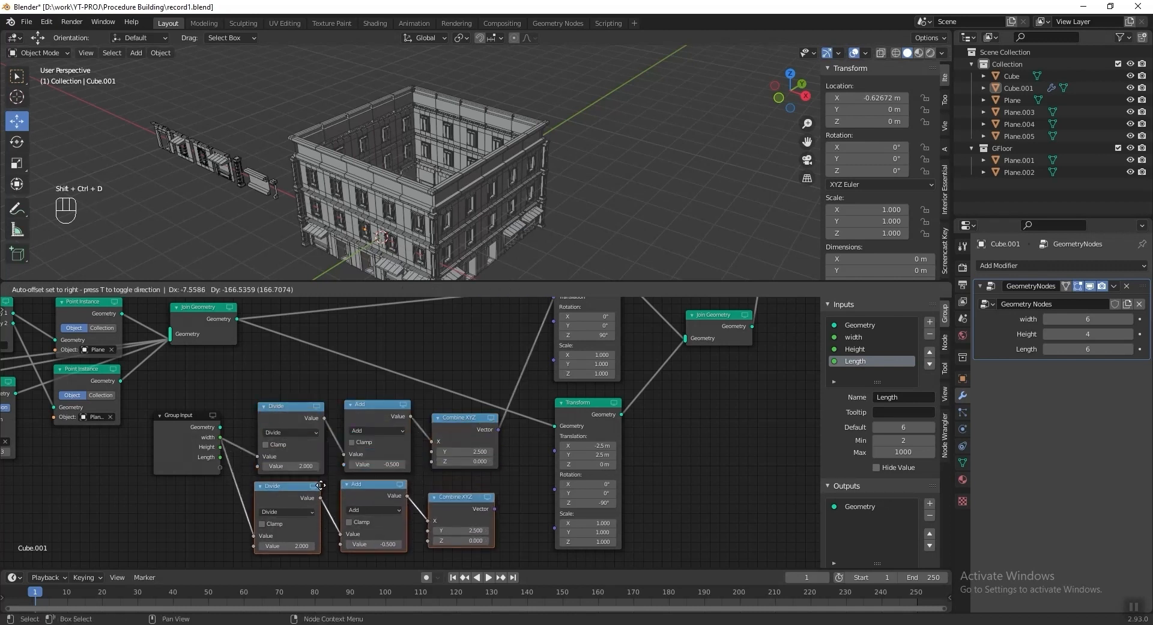
left_click(323, 500)
middle_click_drag(267, 484, 256, 448)
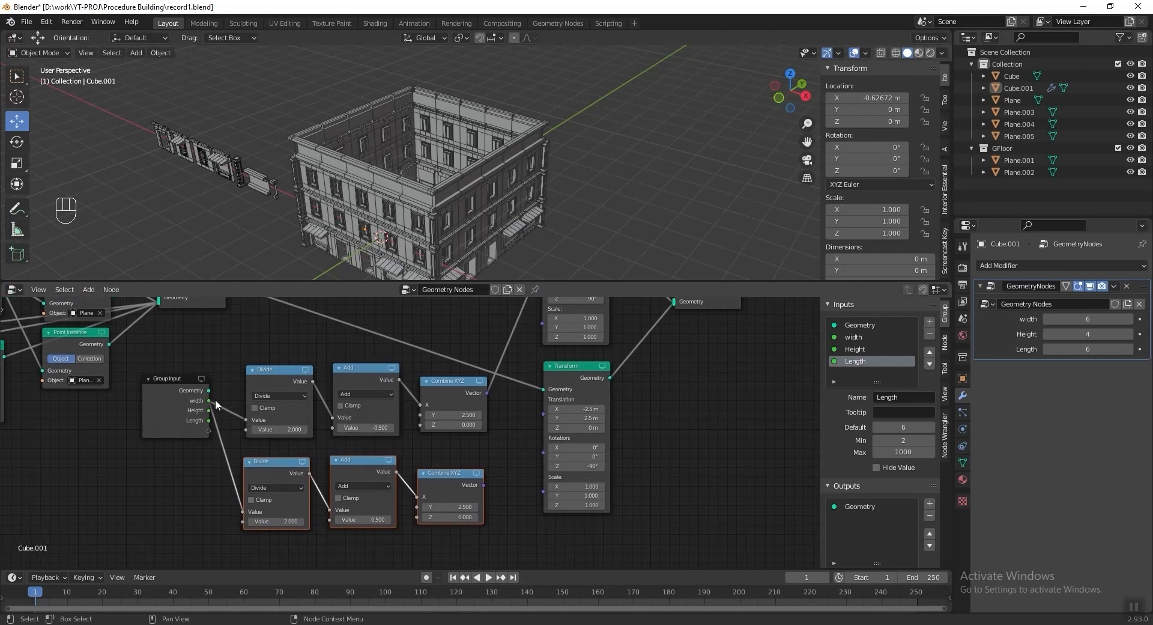
- Connect the duplicated Combine XYZ's Vector to the lower Transform's Translation and save the file
left_click_drag(158, 400, 155, 400)
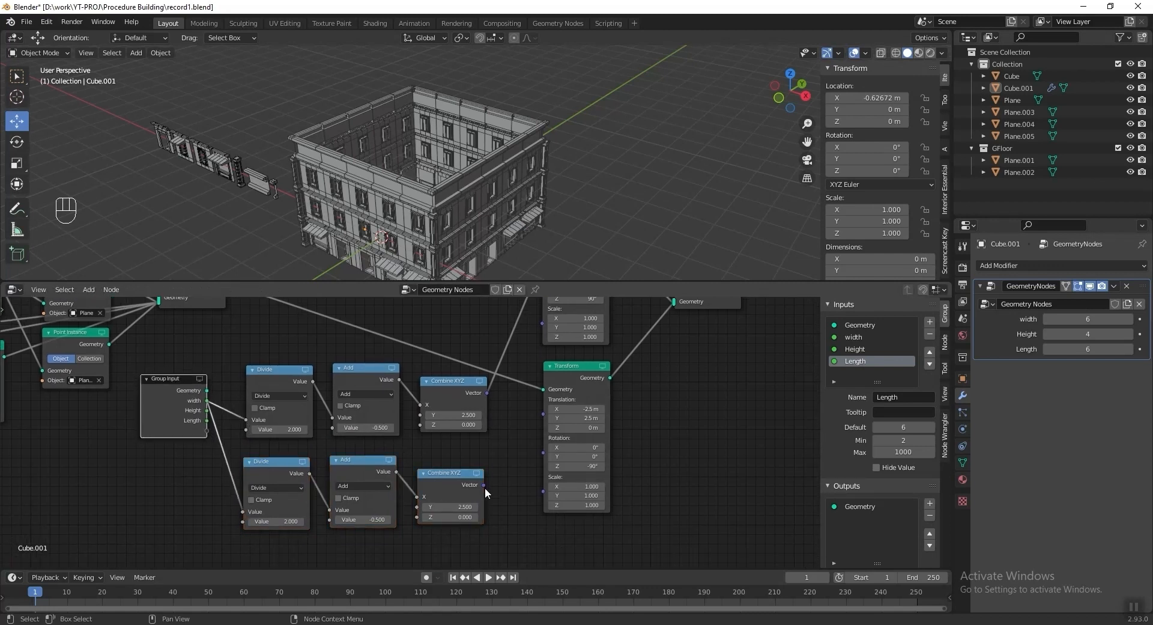
scroll(485, 488, "up", 2)
left_click_drag(438, 482, 511, 394)
key("ctrl+s")
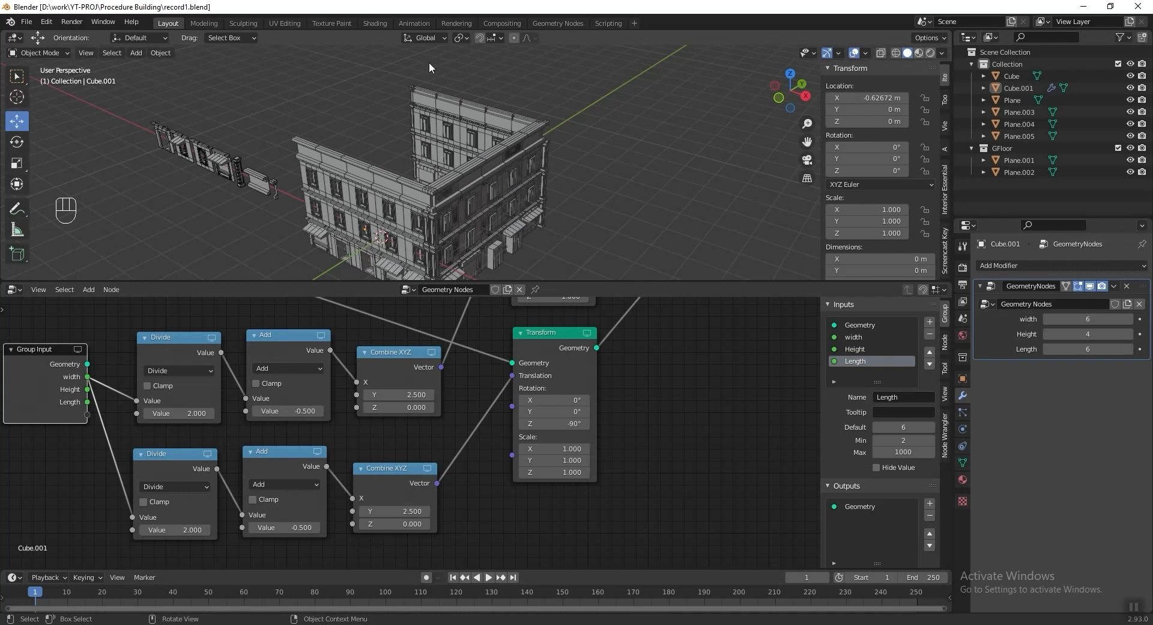
- Duplicate the lower row's Add node, insert the copy between Divide and Add, and change its operation to Multiply
middle_click_drag(284, 454, 289, 433)
left_click(290, 434)
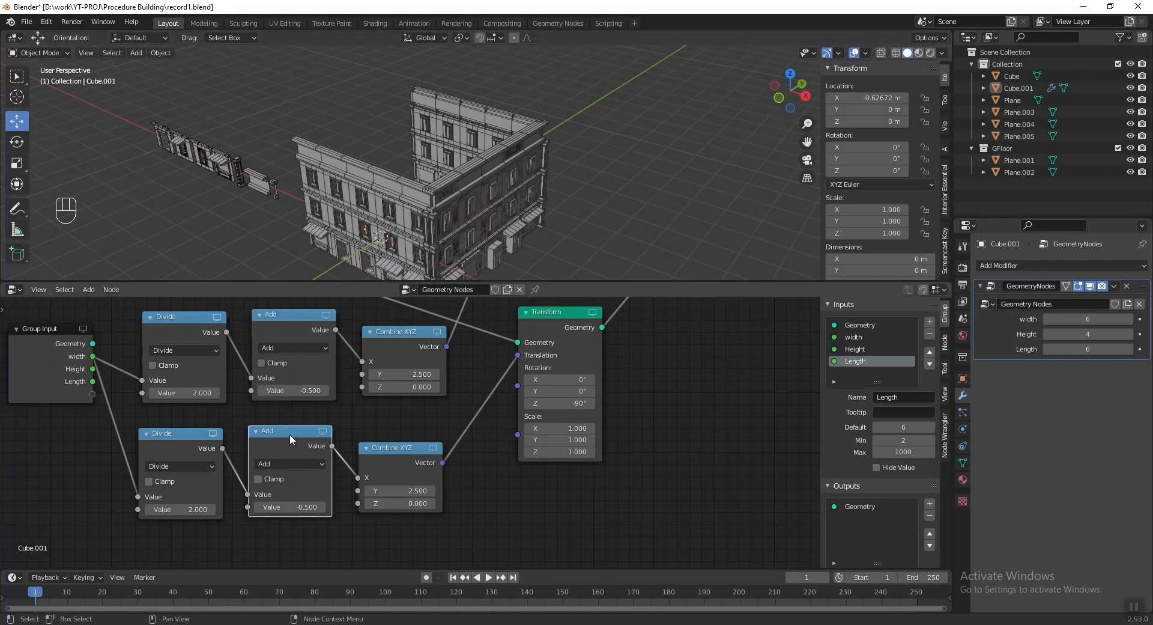
key("shift+d")
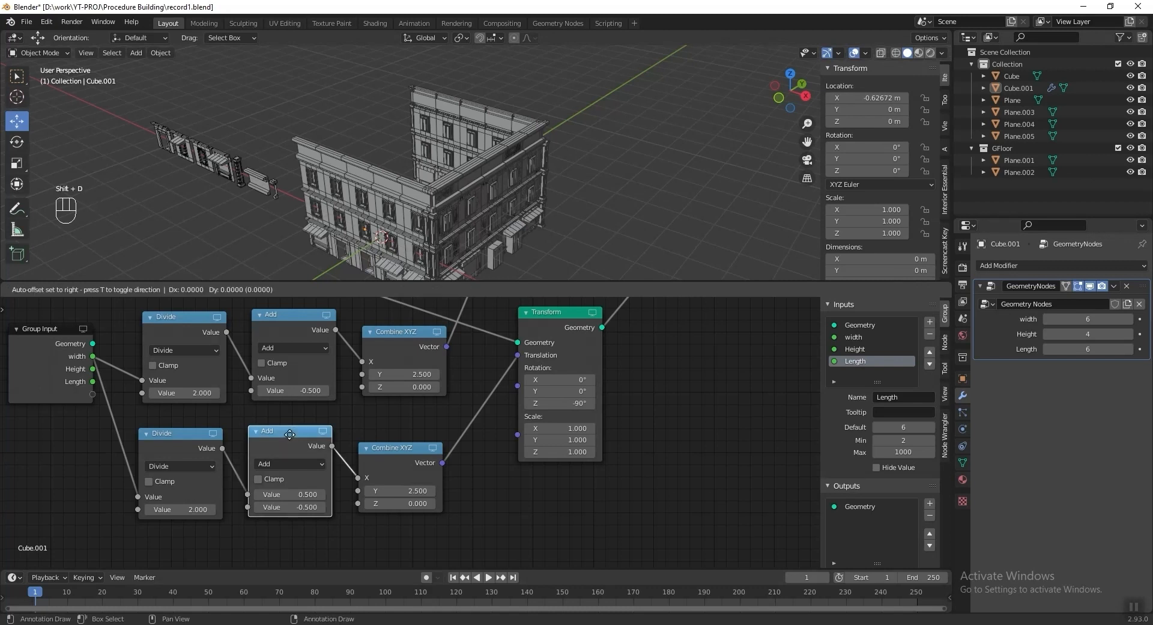
left_click(262, 434)
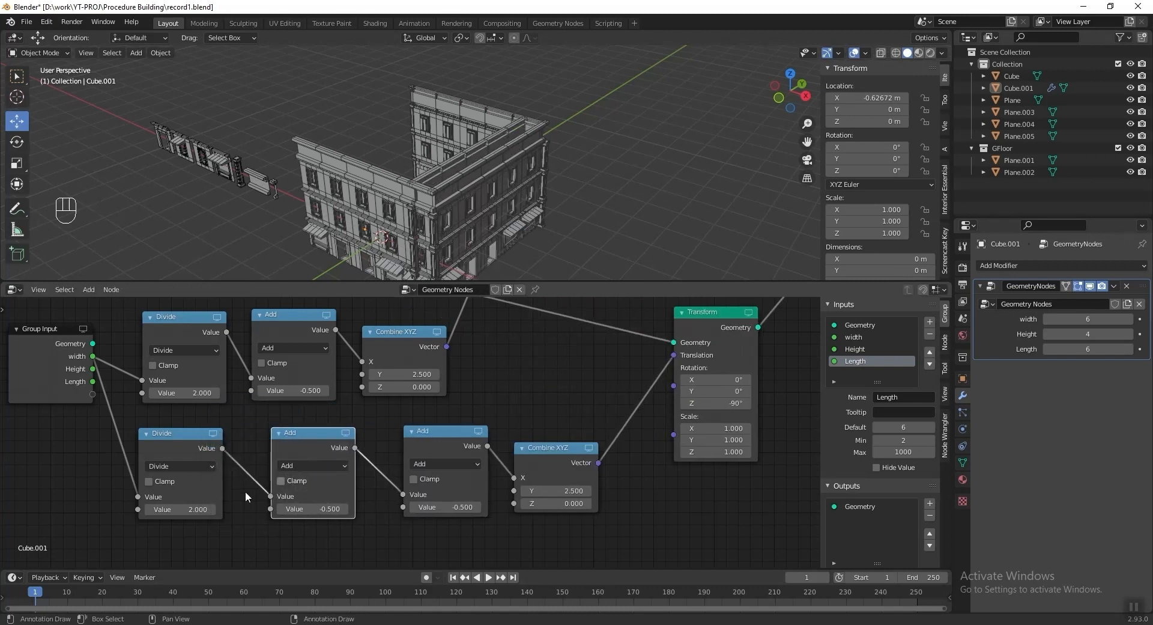
left_click(322, 464)
left_click(318, 340)
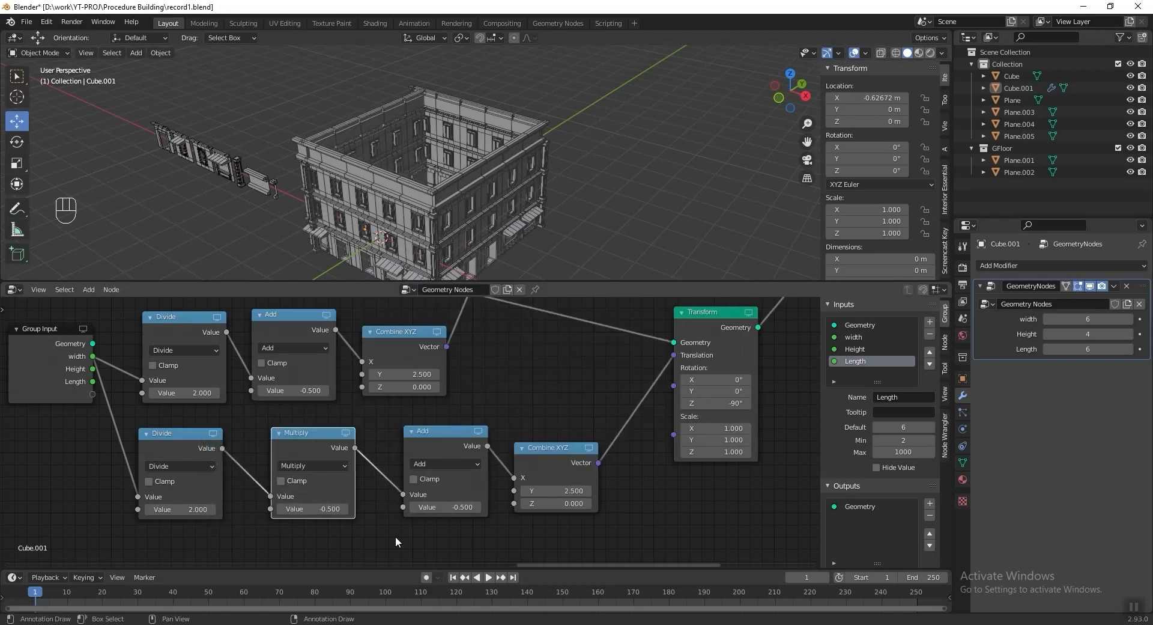
- Set the new Multiply node's second value to -1 and shift the node slightly up in its row
left_click(320, 508)
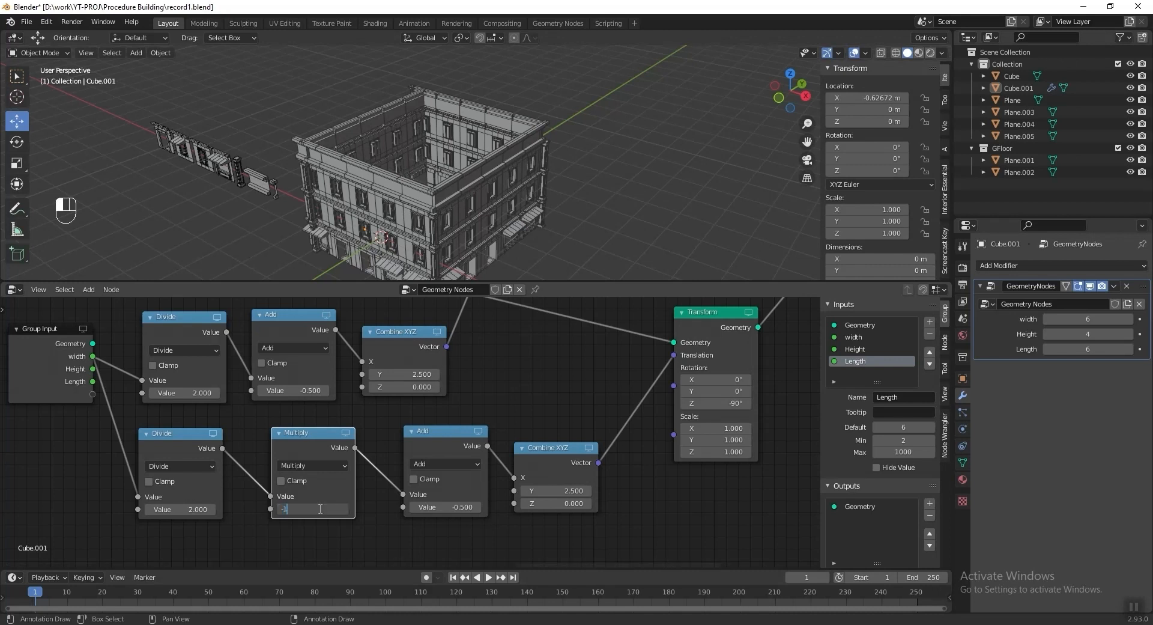
type("-1")
key("Return")
left_click_drag(308, 443, 310, 431)
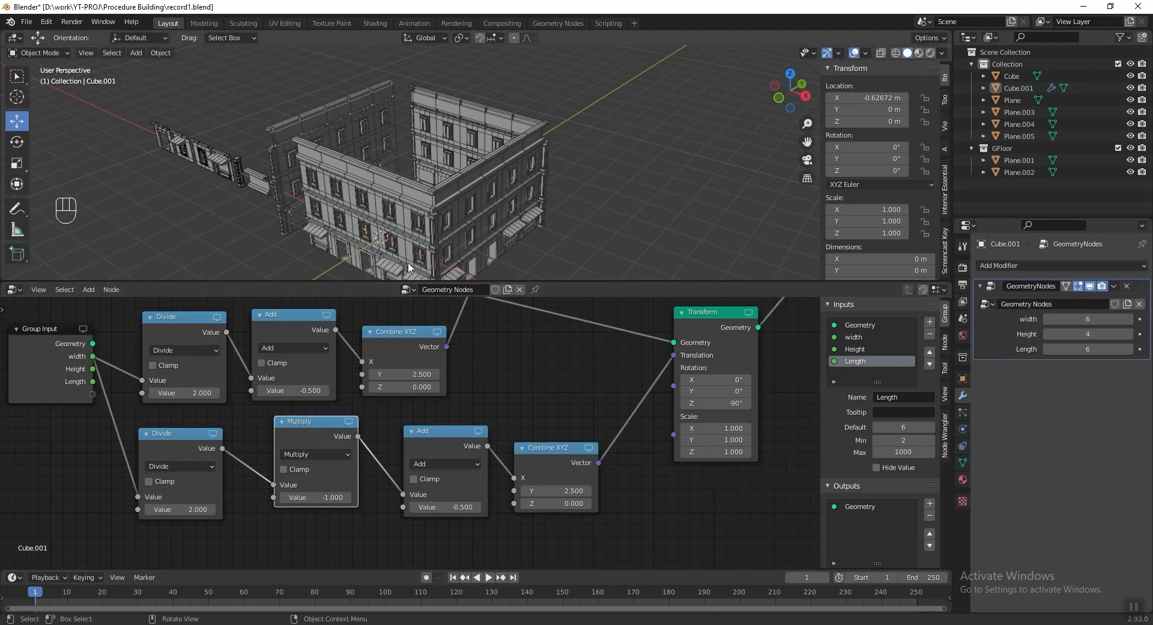
- Raise the lower row's Add value to 0.5 so the side wall meets the building's corner
left_click(478, 506)
left_click(478, 506)
left_click(478, 507)
left_click(478, 506)
left_click(478, 506)
left_click(478, 507)
left_click(478, 507)
left_click(478, 506)
left_click(478, 506)
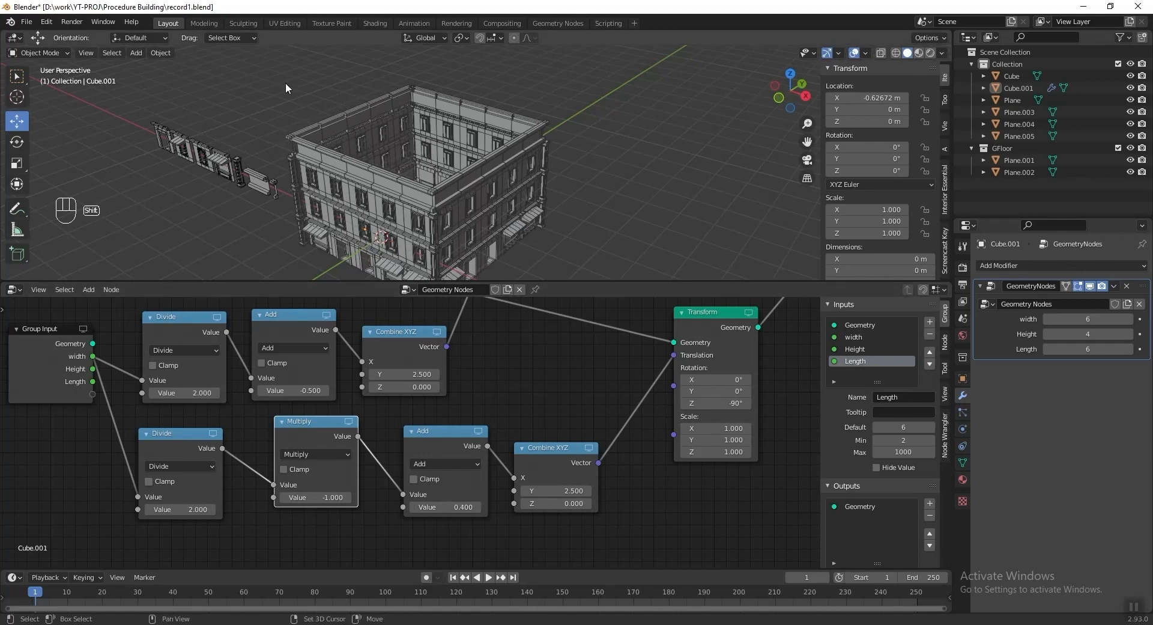
key("shift+b")
left_click_drag(579, 123, 314, 169)
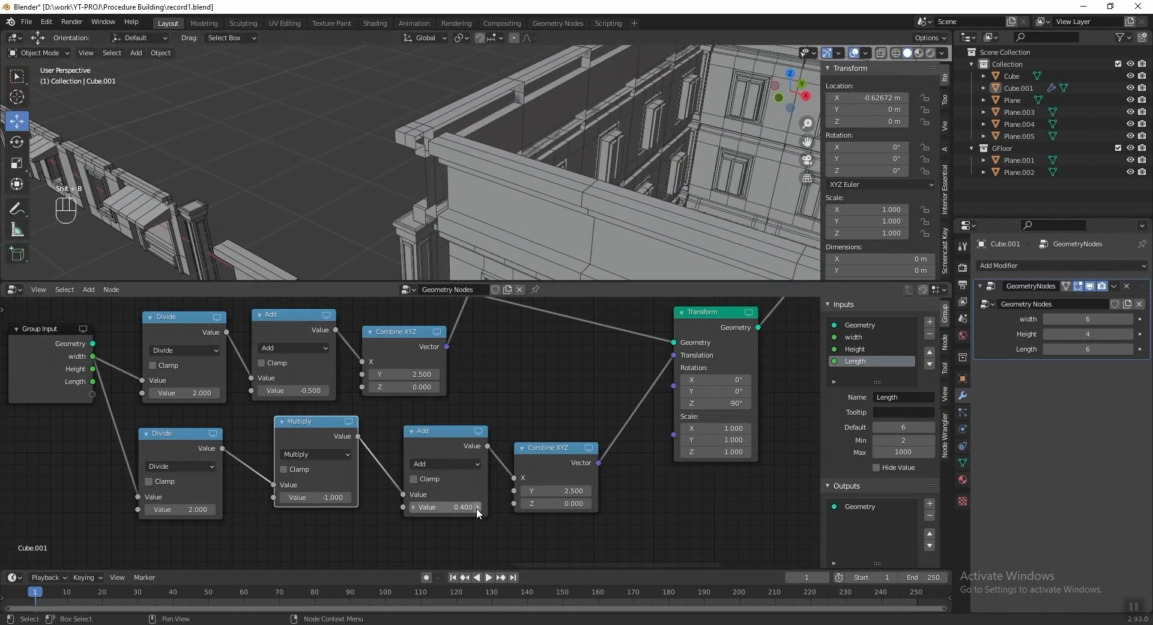
left_click(478, 507)
key("Home")
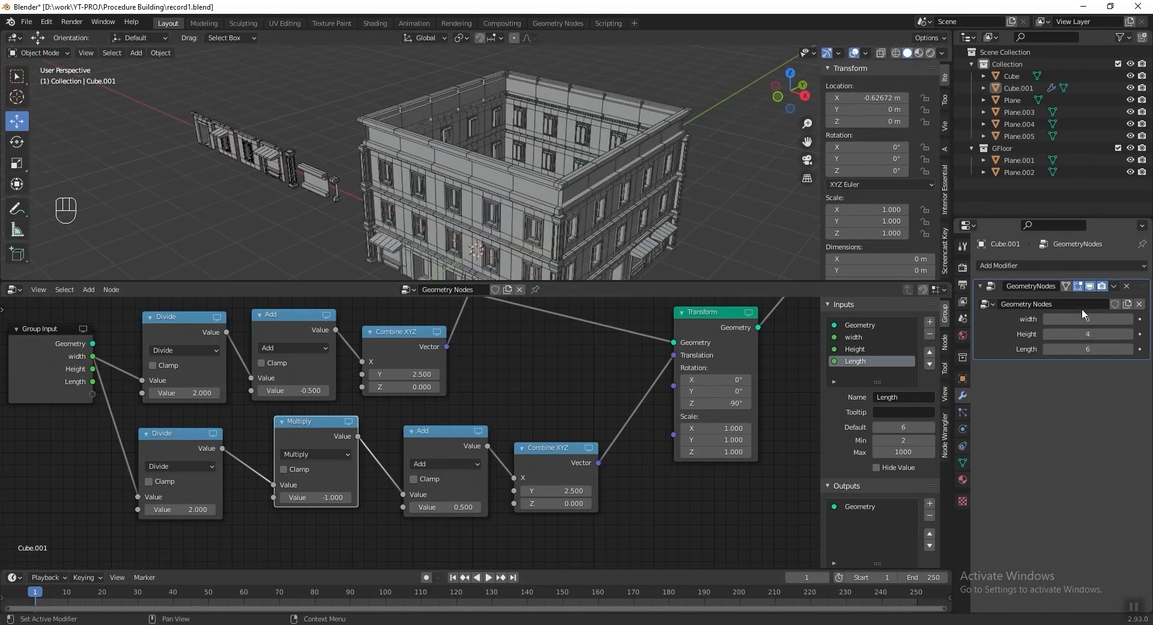
- Set the GeometryNodes modifier's width to 5 and save the file
mouse_move(1085, 317)
left_mouse_down()
mouse_move(1135, 317)
mouse_move(1081, 317)
left_mouse_up()
key("ctrl+s")
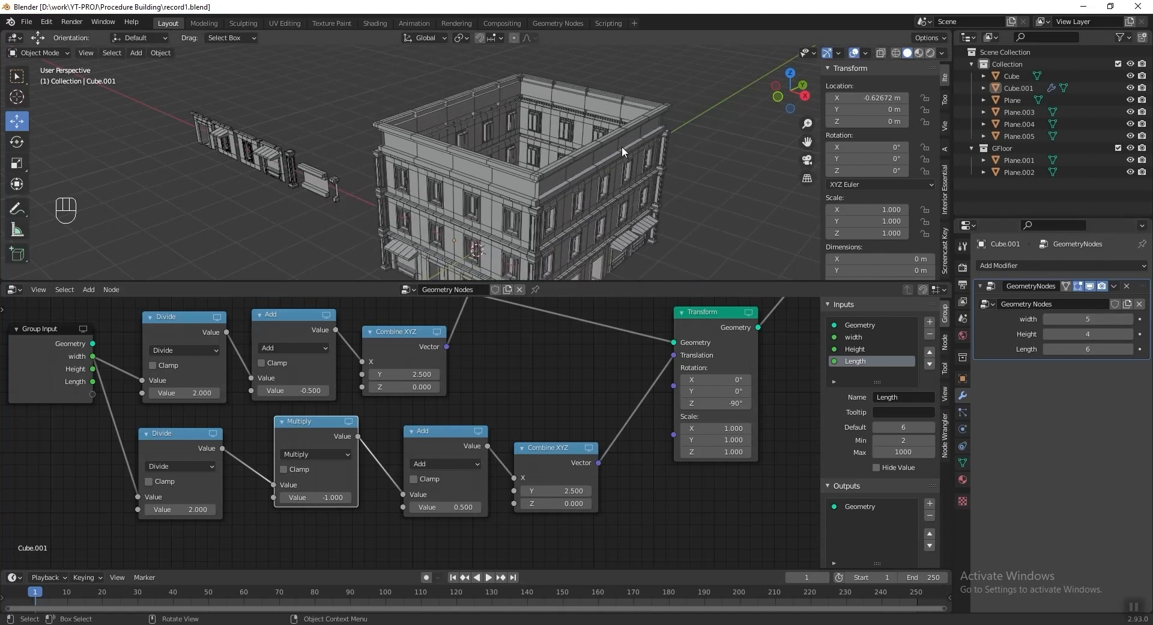
- Try a different Length value on the modifier and undo the change
mouse_move(1084, 348)
left_mouse_down()
mouse_move(1105, 349)
mouse_move(1083, 346)
left_mouse_up()
key("ctrl+z")
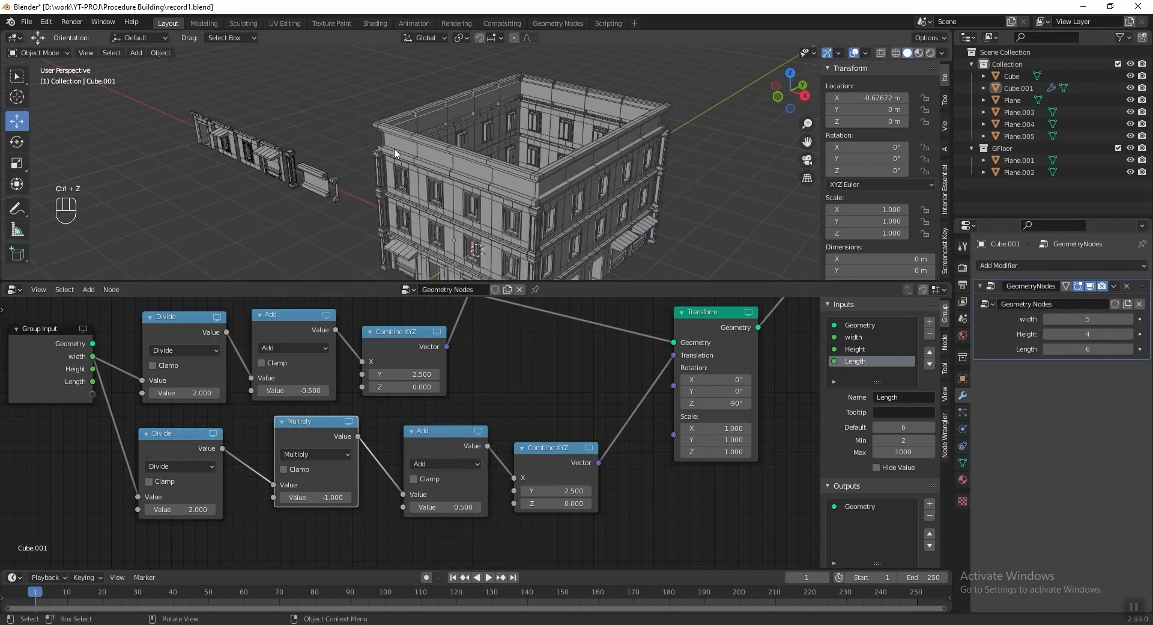
- Duplicate the Group Input with both rows of math and Combine XYZ nodes, and place the copies below the upper branch
scroll(506, 379, "down", 2)
left_click_drag(415, 359, 423, 351)
left_click(425, 351)
left_click_drag(551, 522, 120, 343)
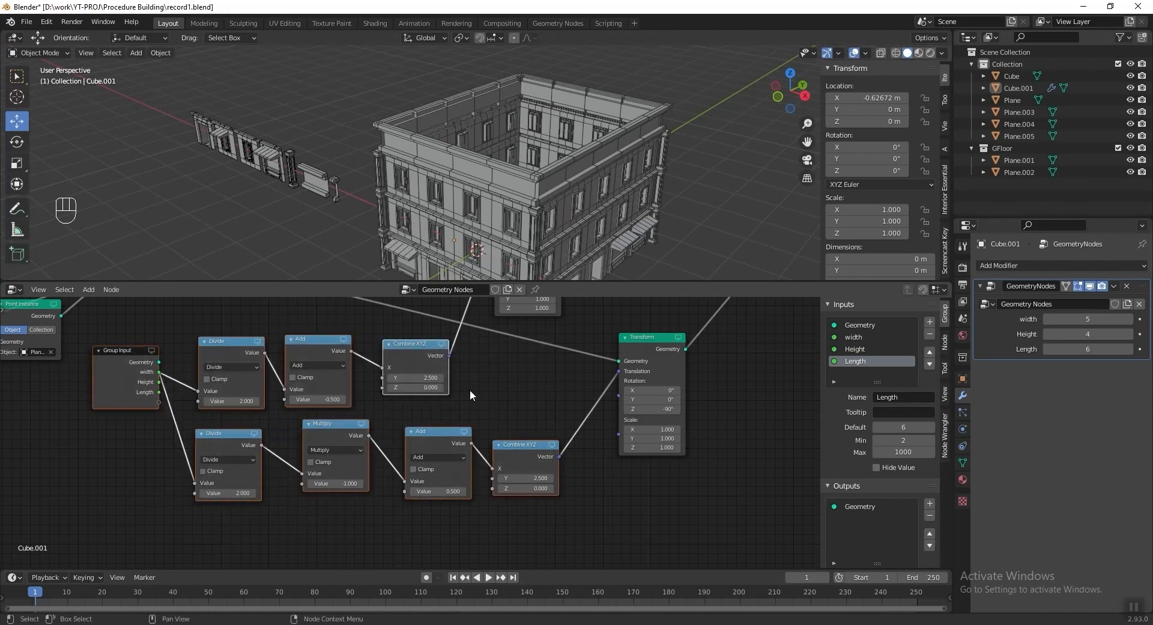
scroll(478, 392, "down", 6)
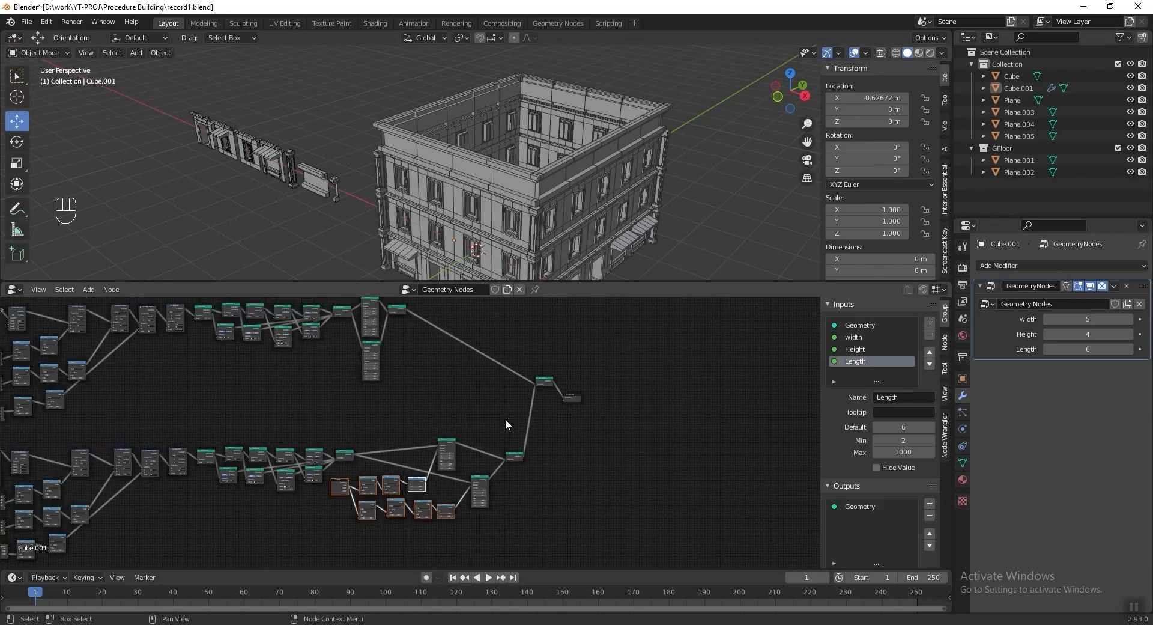
scroll(503, 426, "down", 2)
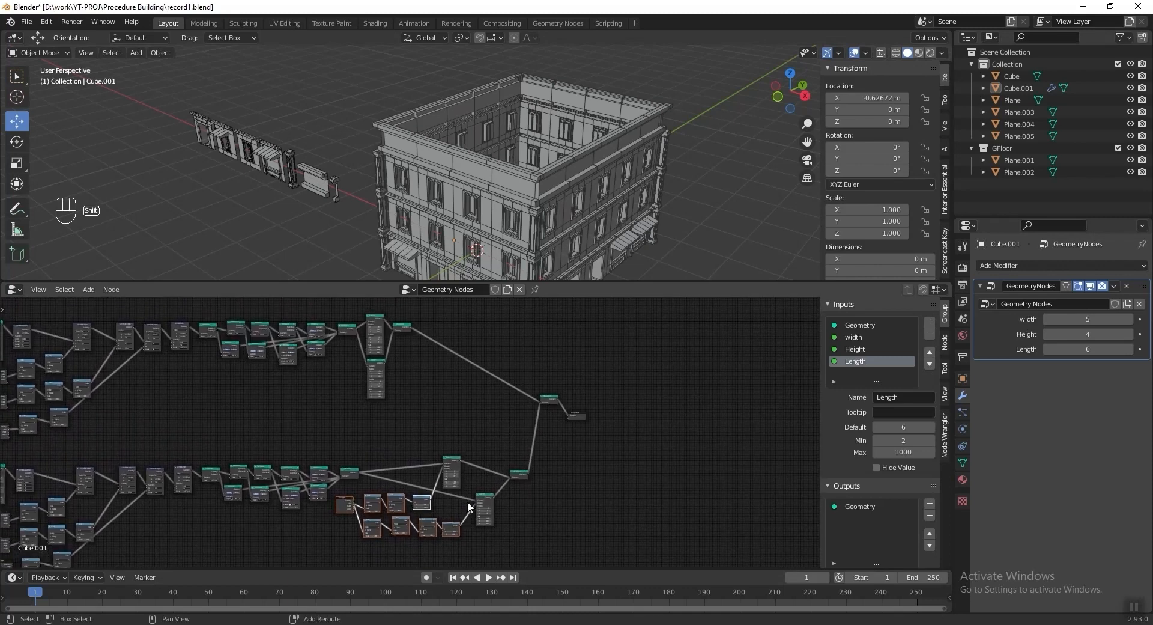
key("shift+d")
left_click(455, 457)
- Align the lower branch's two Transforms, and move the upper branch's Transforms and Join Geometry further along to make room
left_click_drag(455, 457, 487, 454)
left_click_drag(377, 415, 422, 314)
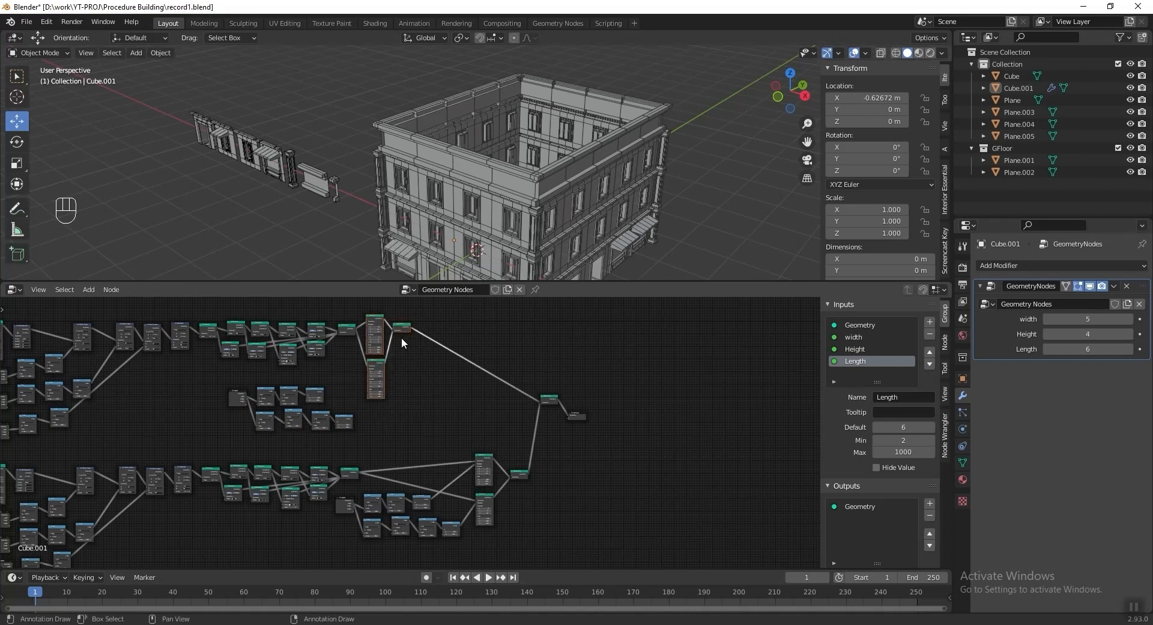
key("g")
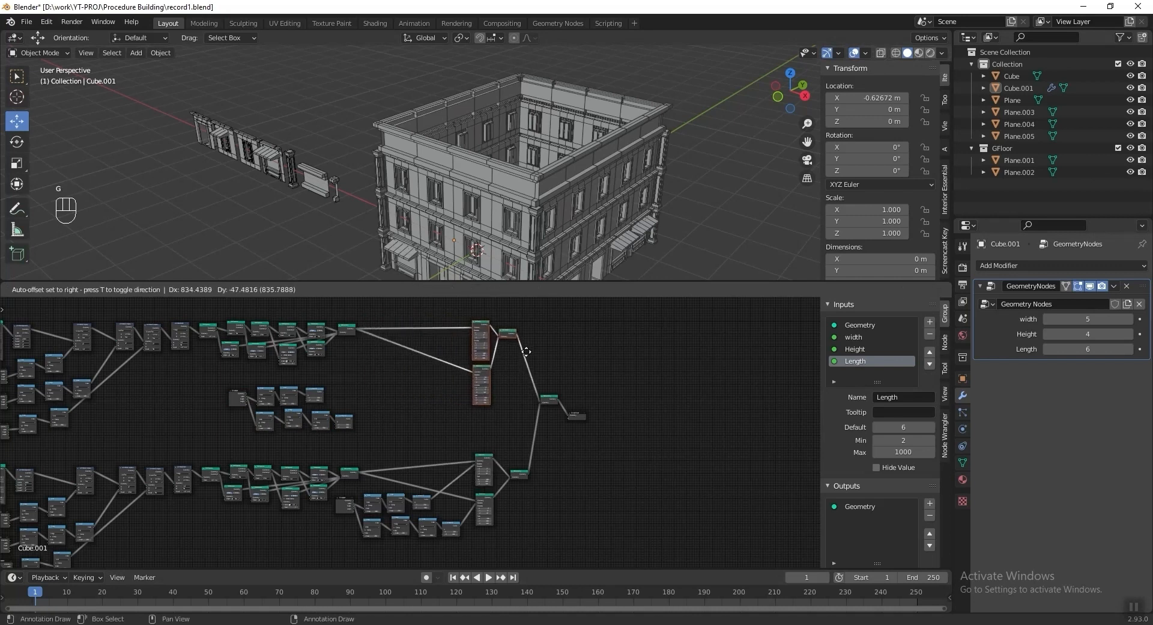
left_click(532, 351)
- Move the copied Group Input, math and Combine XYZ nodes next to the upper branch's Transform nodes
left_click_drag(414, 382, 208, 431)
key("g")
left_click(456, 377)
- Cut the width links to both copied Divide nodes and connect the Group Input's Length to them instead
scroll(502, 352, "up", 4)
scroll(528, 420, "up", 3)
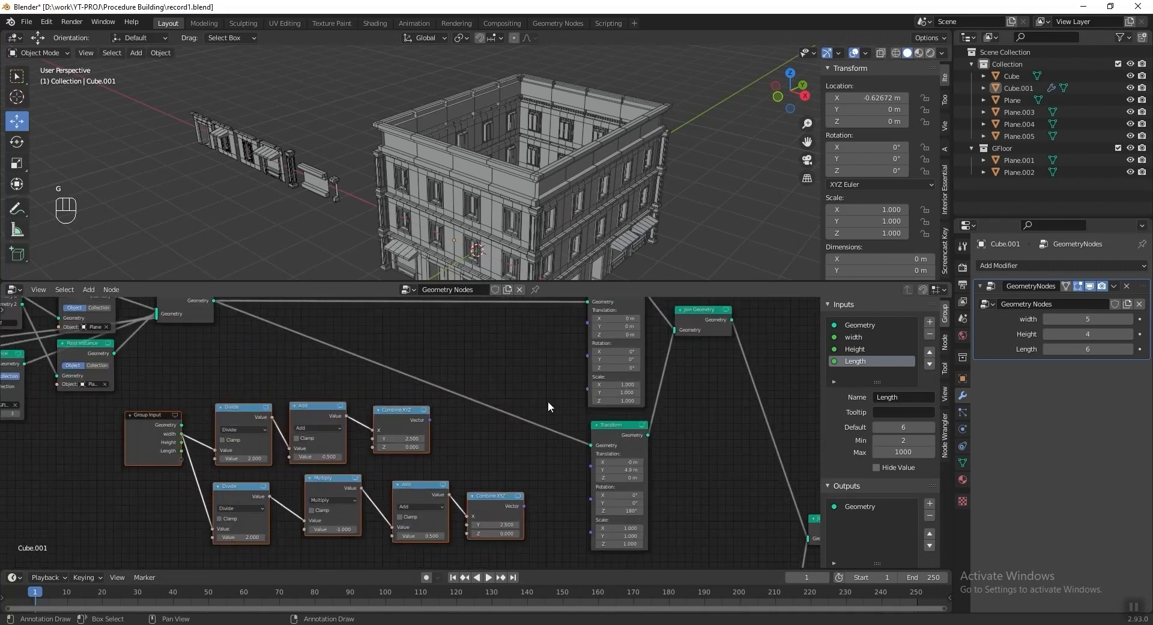
scroll(288, 433, "up", 2)
scroll(289, 432, "up", 2)
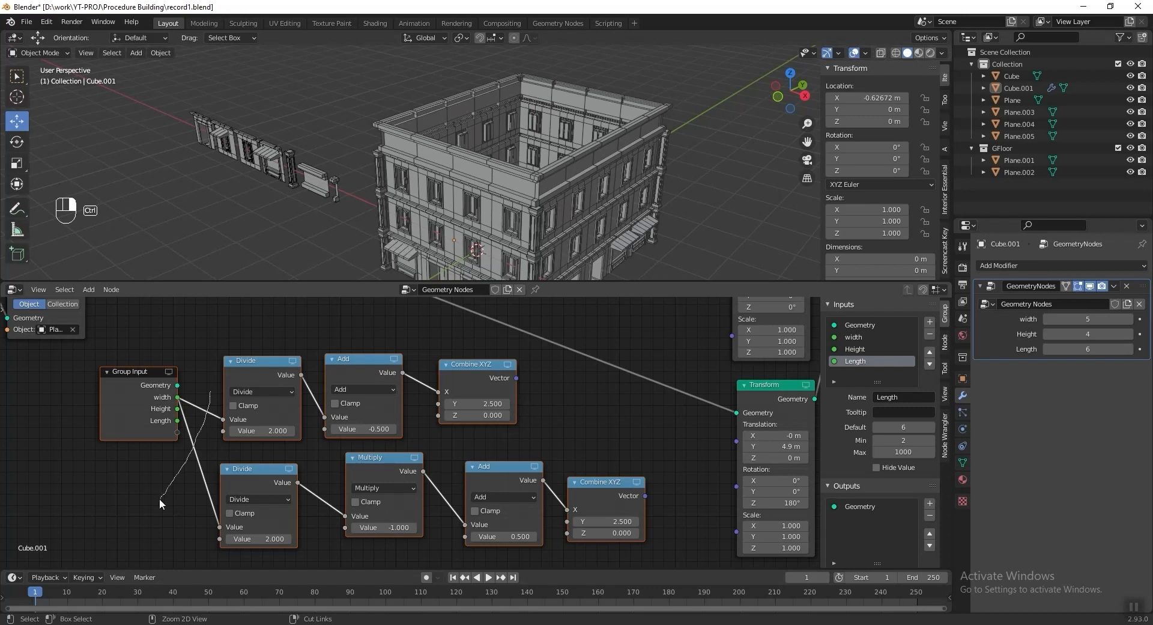
right_click_drag(160, 498, 163, 497, "ctrl")
left_click_drag(178, 420, 220, 527)
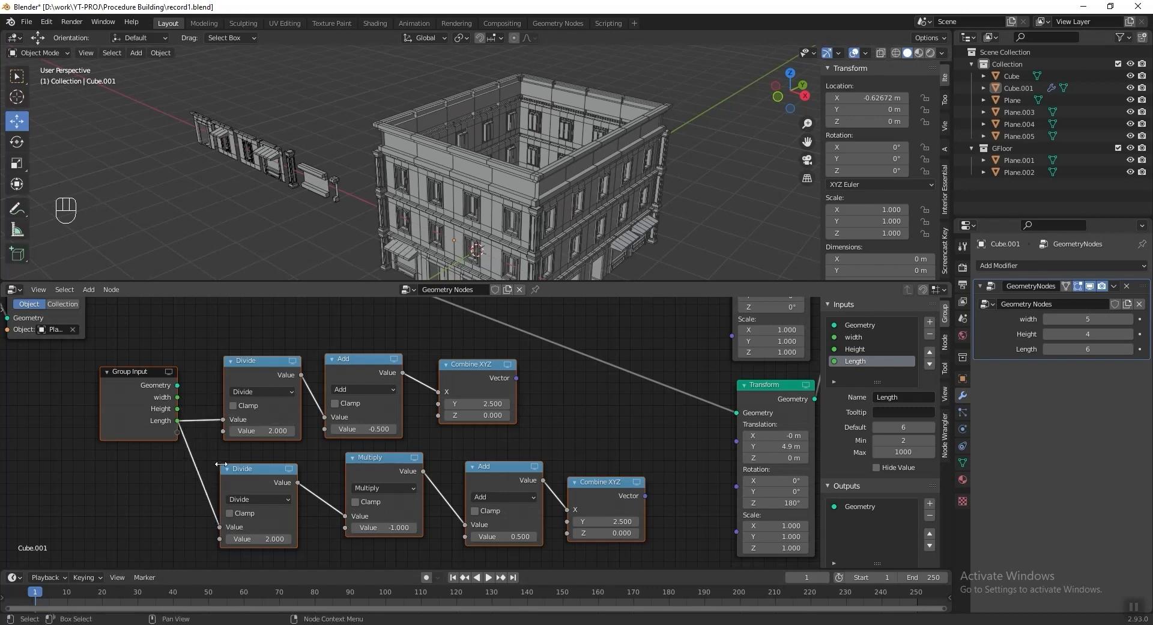
- Reroute both copied Add outputs from X to the Y inputs of their Combine XYZ nodes, briefly testing Length at 9
left_click_drag(439, 393, 439, 403)
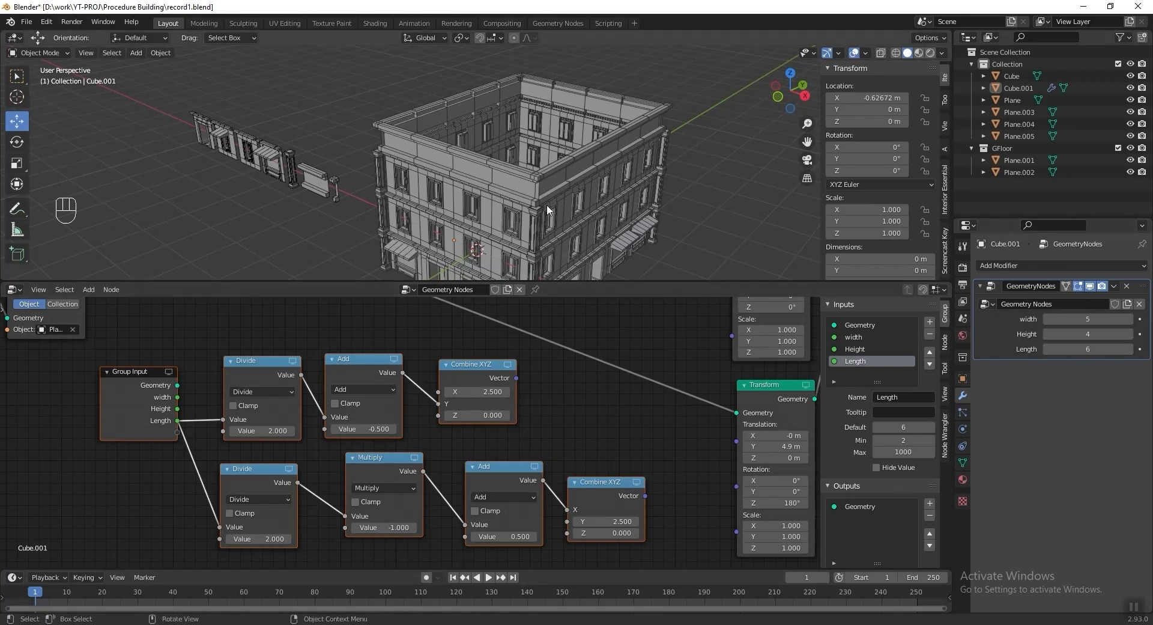
scroll(1088, 349, "up", 3, "ctrl")
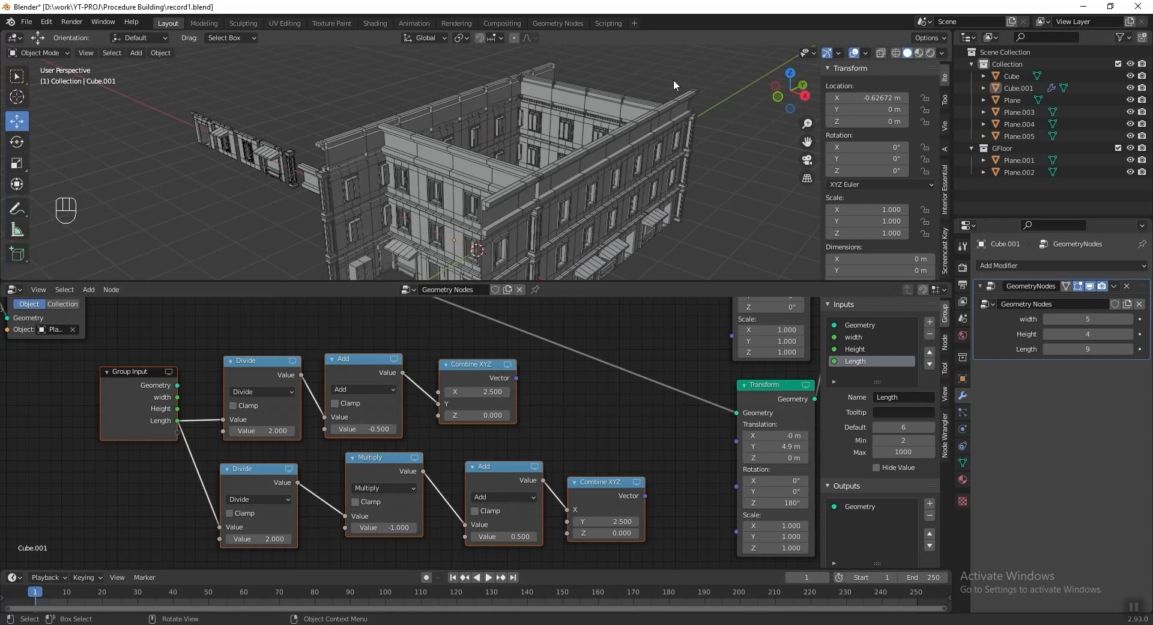
key("ctrl+z")
left_click_drag(567, 509, 567, 521)
- Set the 180° Transform's Y translation to 5 m and rearrange the copied Combine XYZ nodes beside it
scroll(656, 412, "down", 2)
middle_click_drag(656, 412, 531, 429)
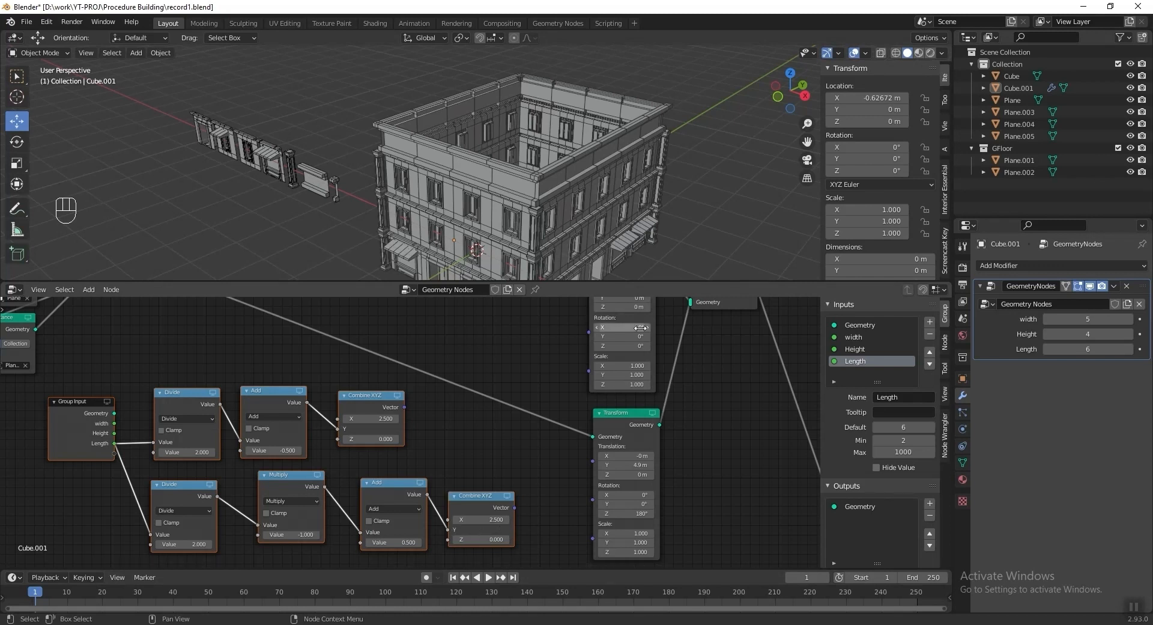
middle_click_drag(553, 425, 516, 509)
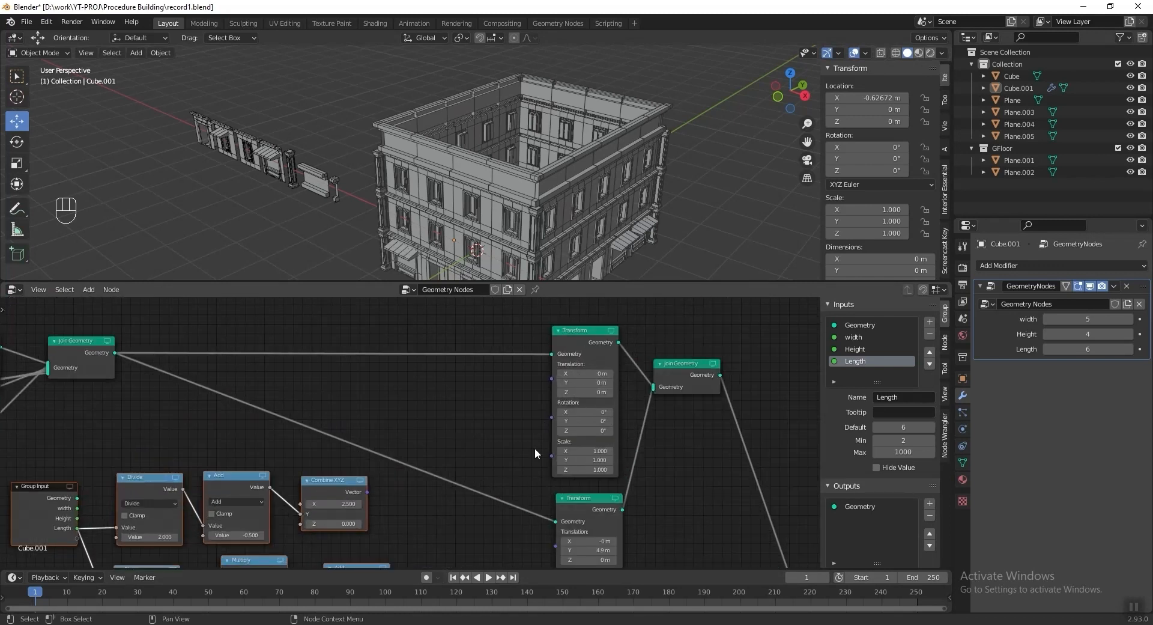
middle_click_drag(581, 391, 597, 332)
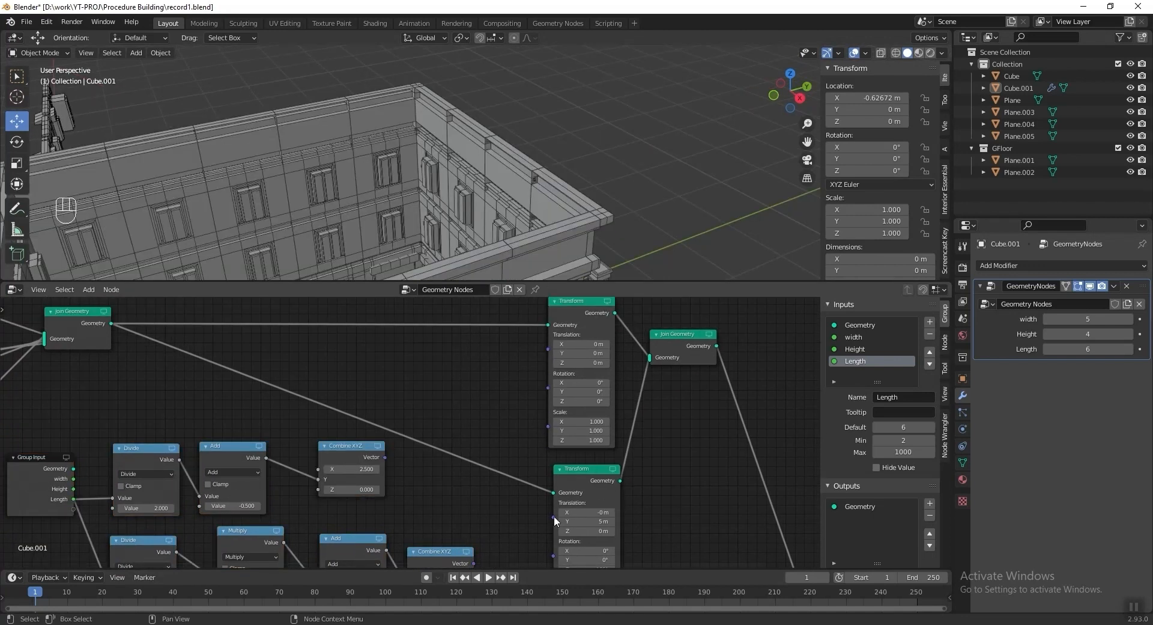
left_click_drag(363, 451, 360, 455)
middle_click_drag(432, 495, 486, 416)
scroll(487, 415, "down", 1)
left_click_drag(564, 317, 558, 314)
left_click(456, 517)
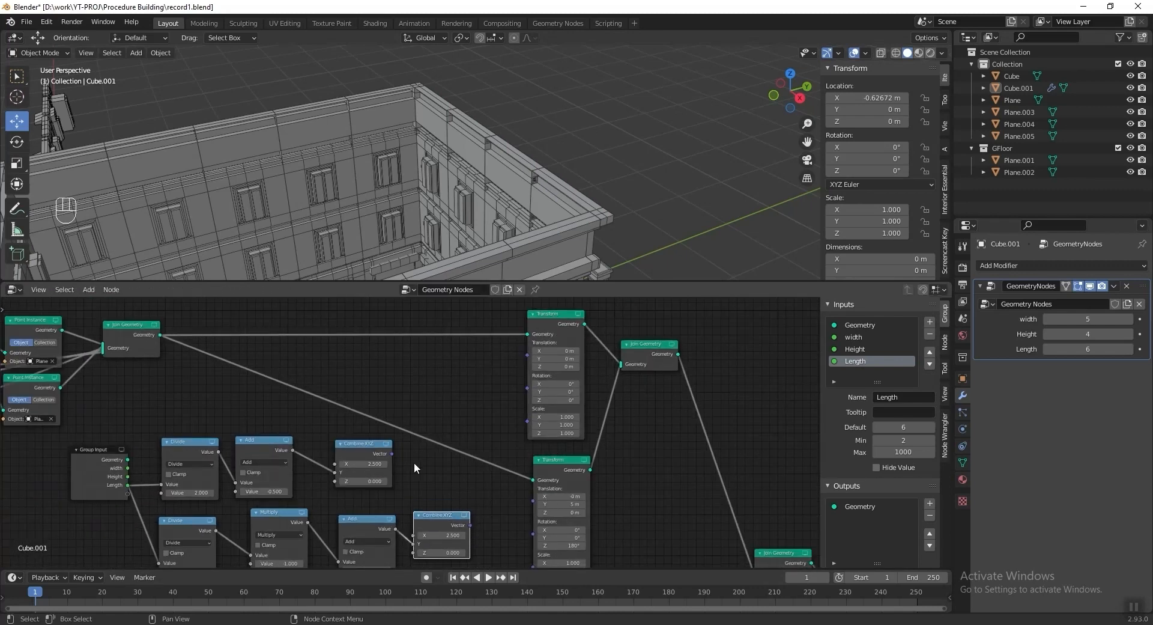
- Set the X value of both copied Combine XYZ nodes to 0
scroll(427, 467, "up", 3)
middle_click_drag(495, 496, 511, 420)
left_click(339, 426)
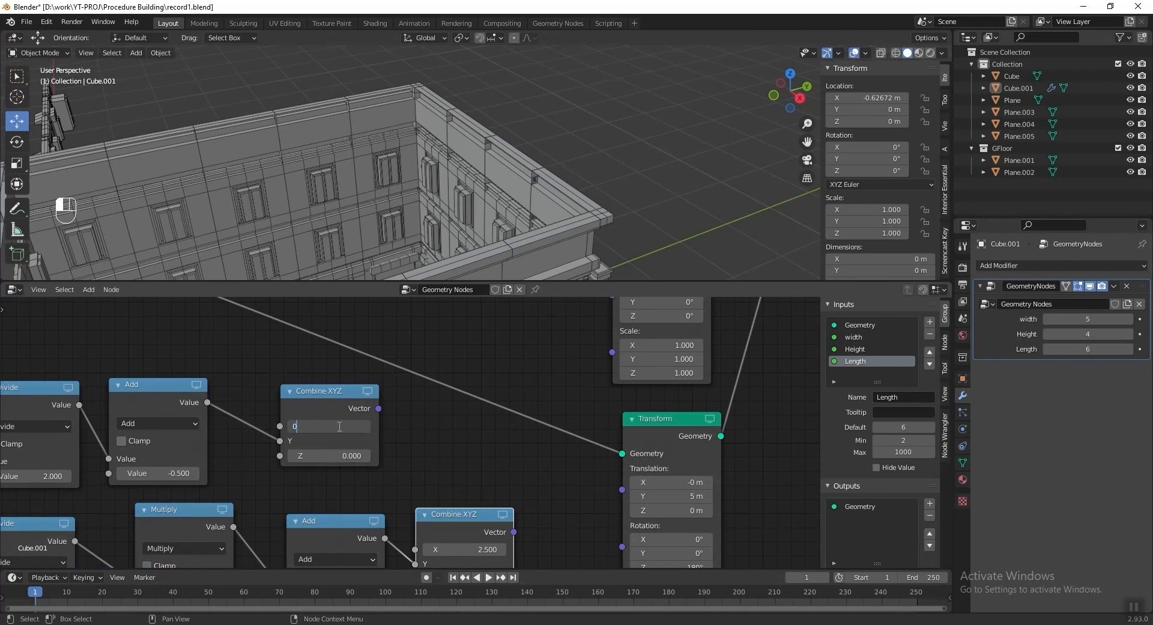
scroll(424, 453, "down", 3)
middle_click_drag(528, 351, 519, 401)
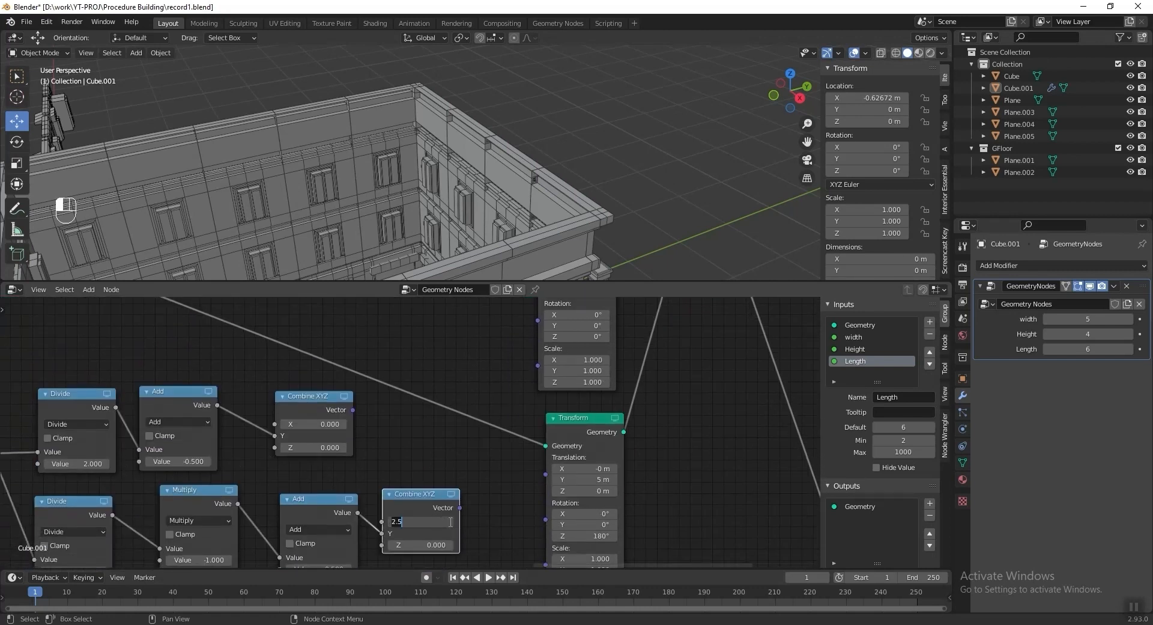
- Connect the lower Combine XYZ to the upper Transform's Translation and the upper Combine XYZ to the 180° Transform's Translation
scroll(506, 389, "down", 1)
middle_click_drag(505, 389, 511, 422)
left_click_drag(439, 531, 505, 321)
left_click_drag(347, 448, 512, 489)
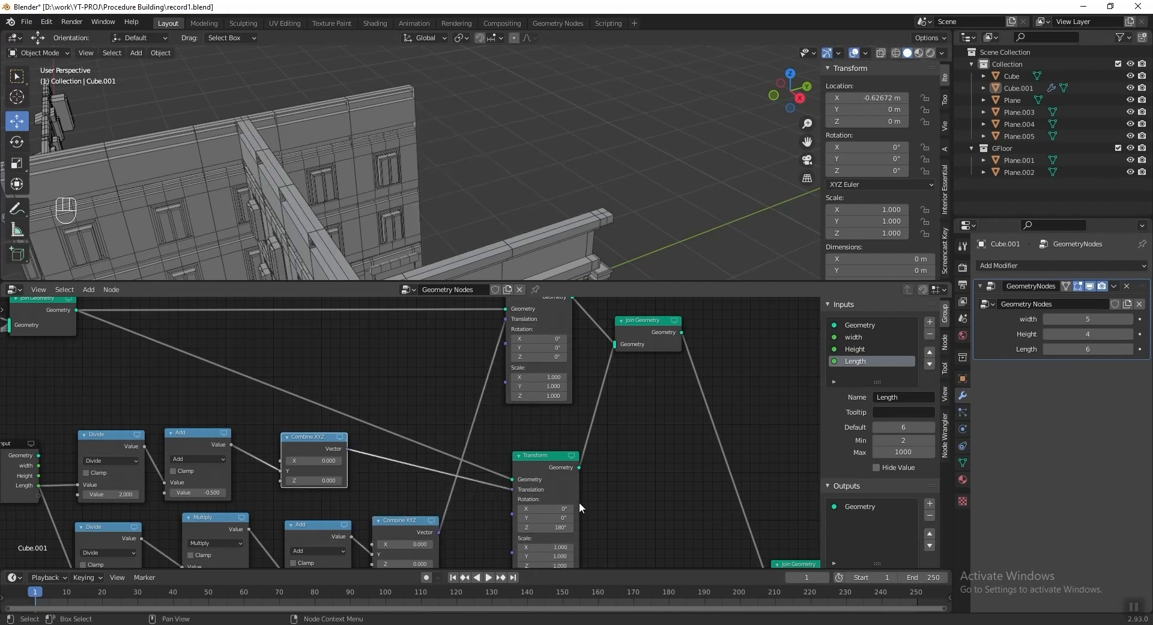
- Raise the Add value in the upper Length row to 2.0 so the rear wall meets the building's corner
scroll(492, 169, "down", 3)
middle_click_drag(492, 168, 468, 157)
middle_click_drag(245, 423, 301, 395)
scroll(250, 403, "up", 2)
left_click_drag(166, 392, 188, 384)
middle_click_drag(197, 381, 243, 384)
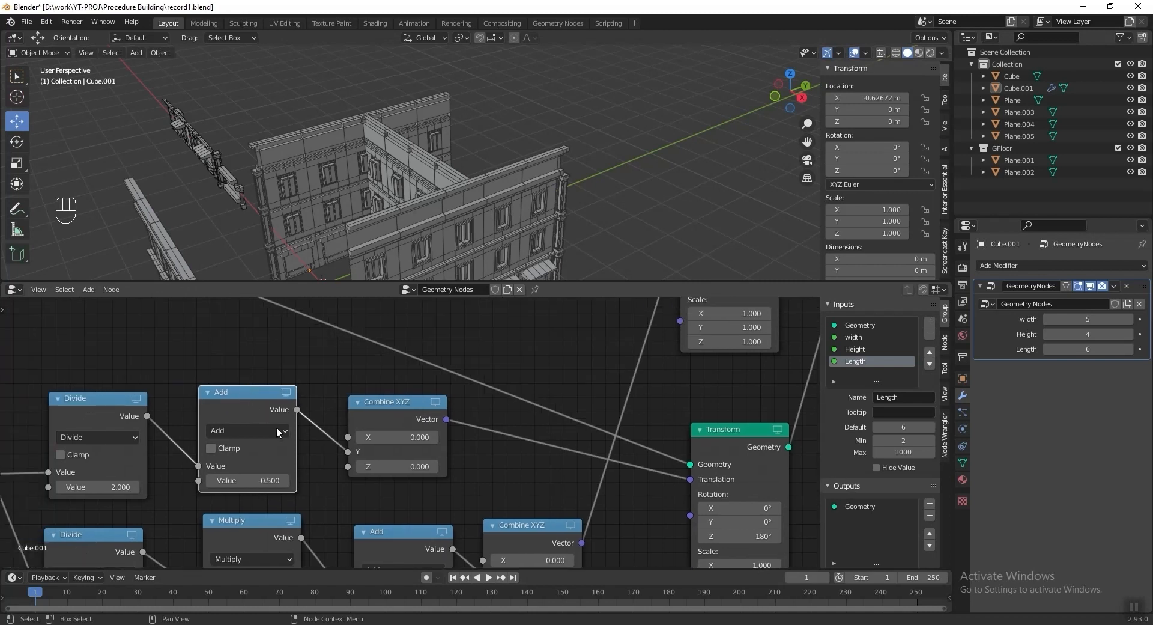
left_click(284, 483)
left_click(284, 483)
left_click(284, 484)
left_click(284, 484)
left_click(284, 484)
left_click(284, 483)
left_click(285, 484)
left_click(284, 484)
left_click(284, 480)
left_click(284, 480)
left_click(285, 481)
left_click(285, 480)
left_click(284, 481)
left_click(285, 480)
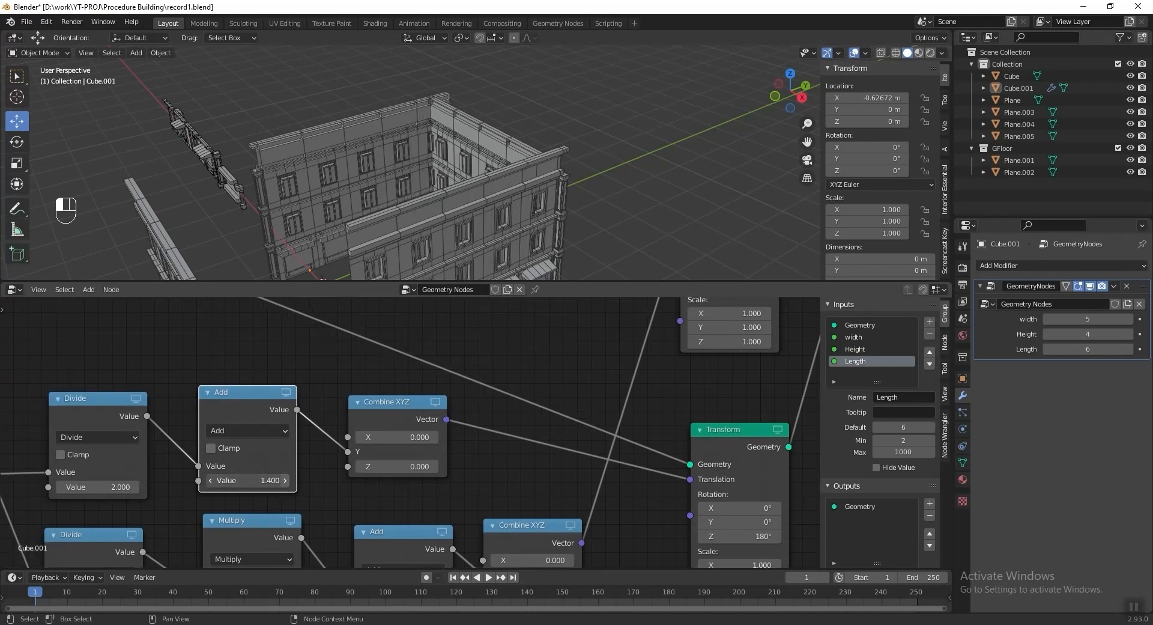
left_click(285, 480)
left_click(285, 481)
left_click(285, 480)
left_click(285, 480)
key("shift+b")
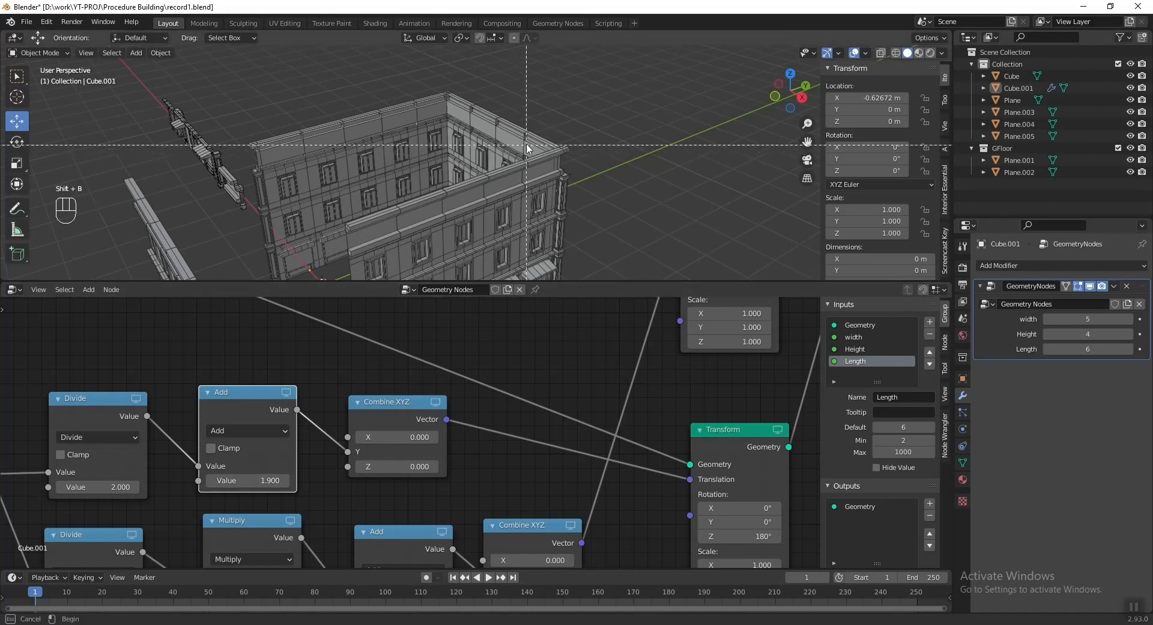
left_click_drag(529, 151, 568, 155)
left_click(285, 480)
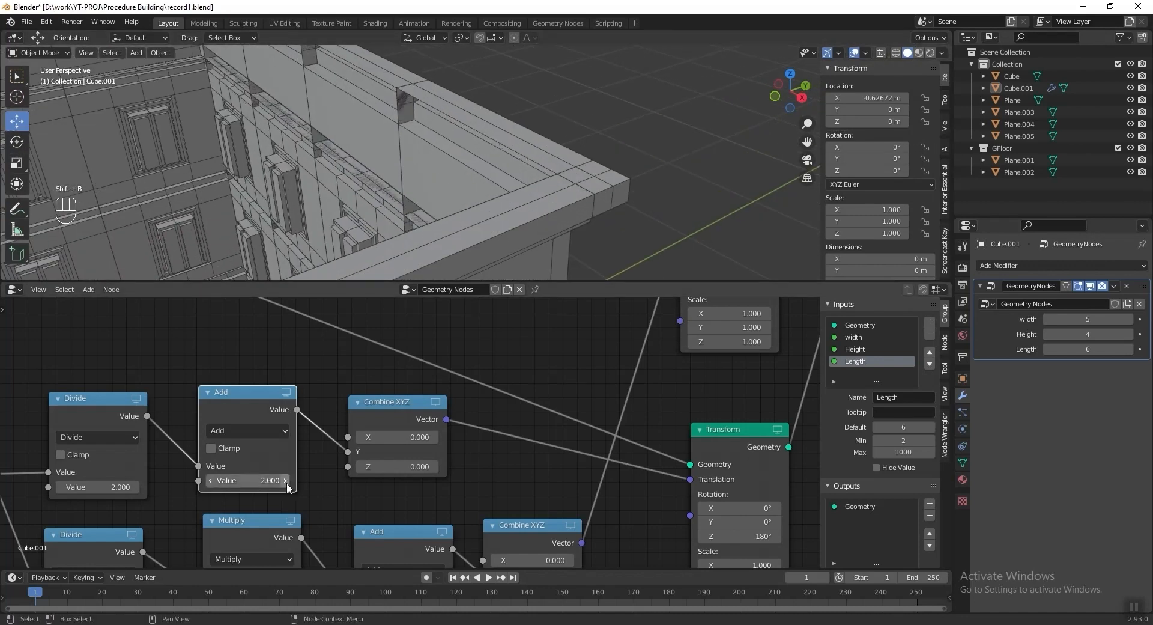
- Raise the Add value in the lower Length row to 3.0 so the front wall meets the building's corners
scroll(561, 173, "down", 4)
middle_click_drag(480, 192, 520, 167, "shift")
scroll(530, 156, "down", 4)
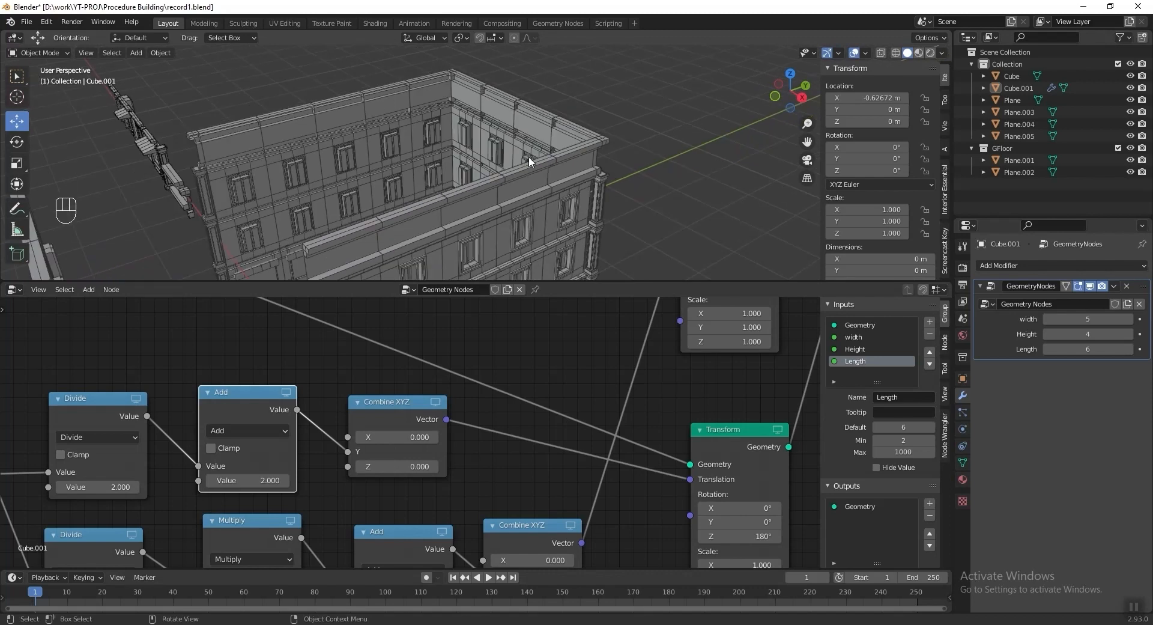
middle_click_drag(338, 525, 354, 427)
mouse_move(419, 438)
left_mouse_down()
mouse_move(404, 425)
mouse_move(412, 419)
left_mouse_up()
left_click(449, 503)
left_click(449, 503)
left_click(449, 503)
left_click(450, 503)
left_click(449, 503)
left_click(449, 503)
left_click(449, 503)
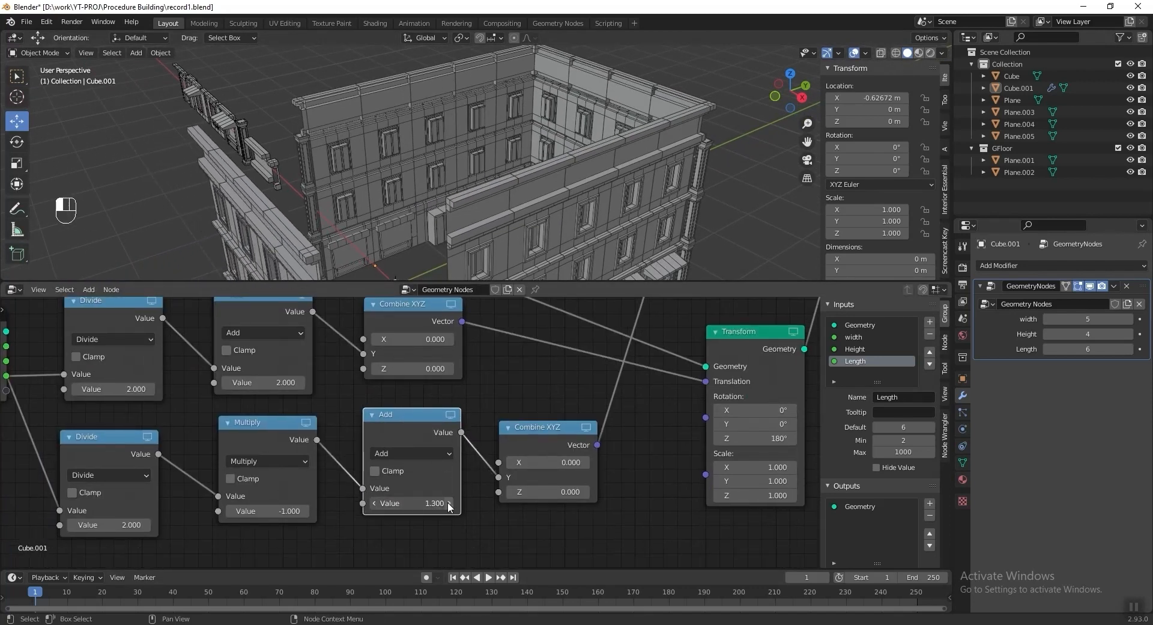
left_click(450, 504)
left_click(449, 503)
left_click(449, 504)
left_click(449, 503)
left_click(449, 504)
left_click(450, 503)
left_click(449, 504)
left_click(449, 503)
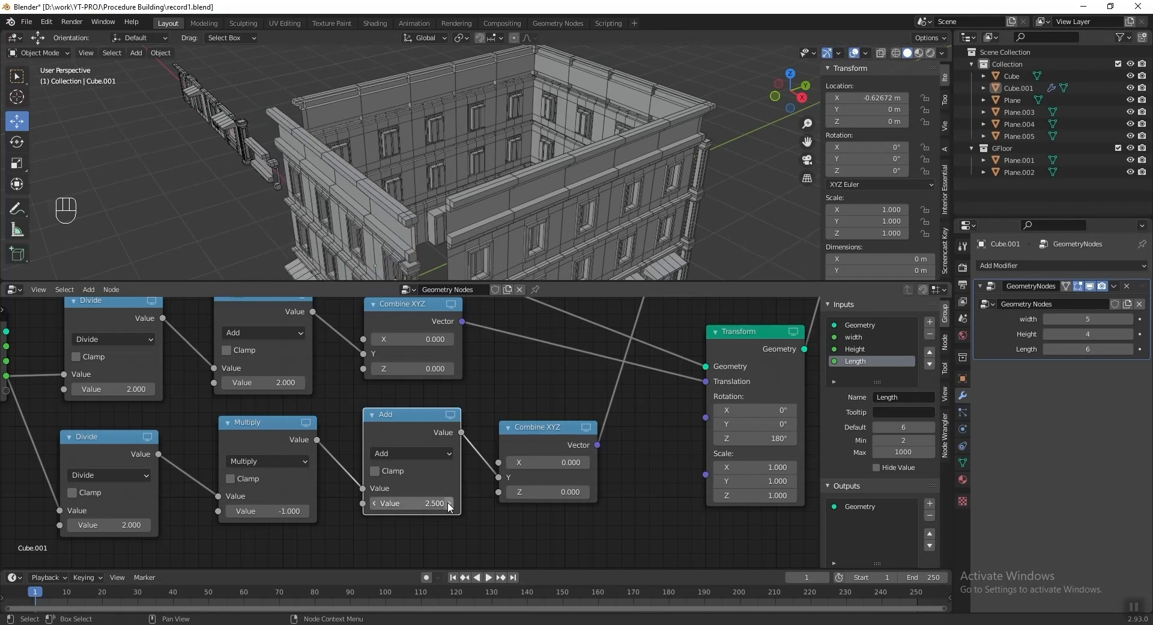
left_click(449, 504)
left_click(449, 503)
left_click(449, 503)
left_click(449, 503)
left_click(449, 503)
left_click(449, 504)
scroll(469, 194, "up", 4)
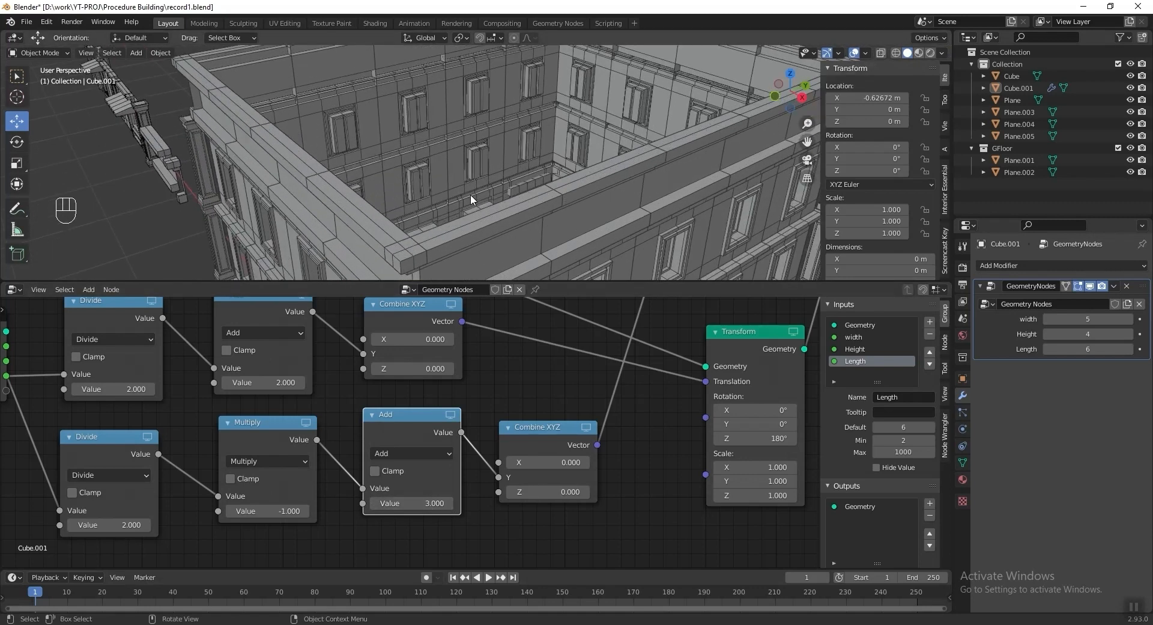
middle_click_drag(469, 194, 507, 161)
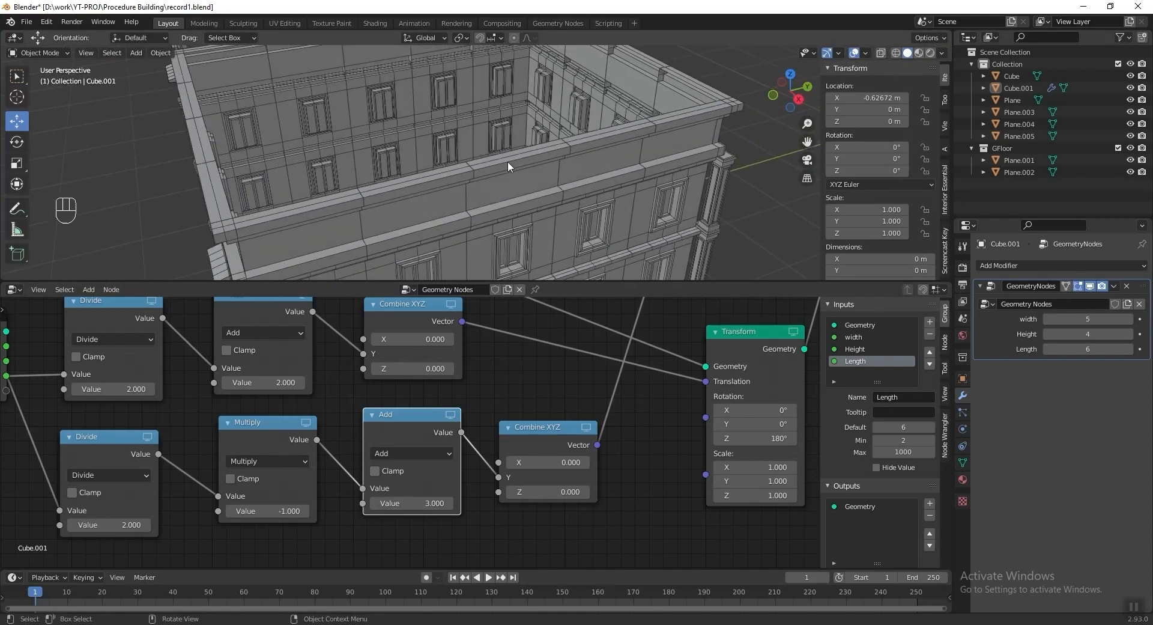
scroll(509, 161, "down", 5)
scroll(534, 180, "down", 5)
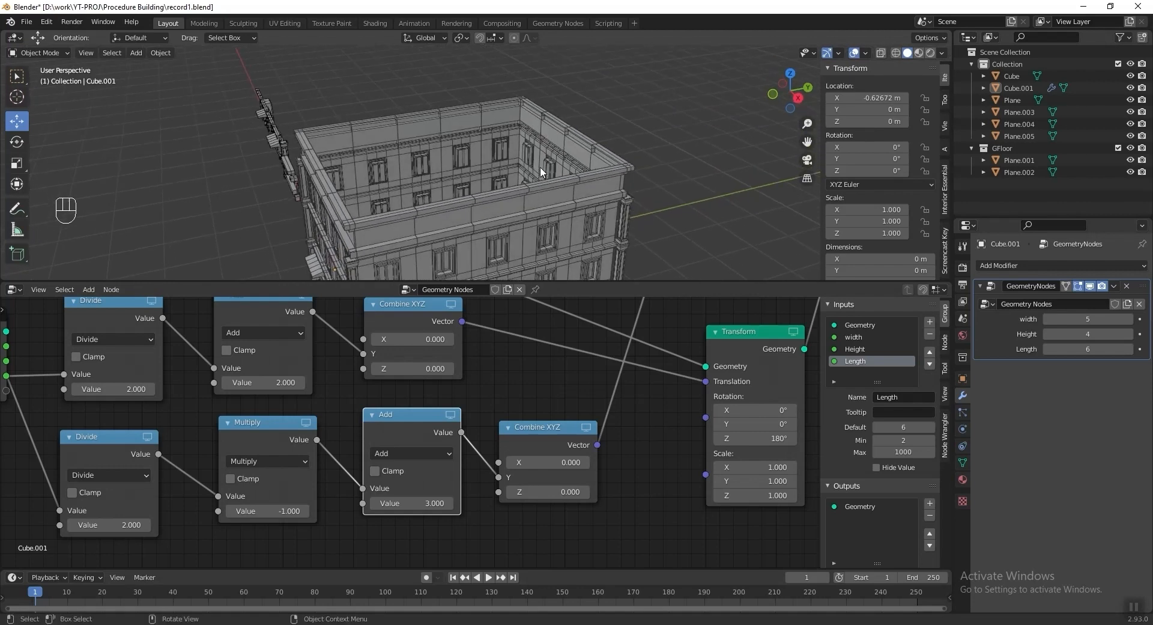
- Test the Length parameter by raising it to 9 and lowering it again, leaving it at 5
left_click_drag(1087, 348, 1125, 349)
left_click(1046, 346)
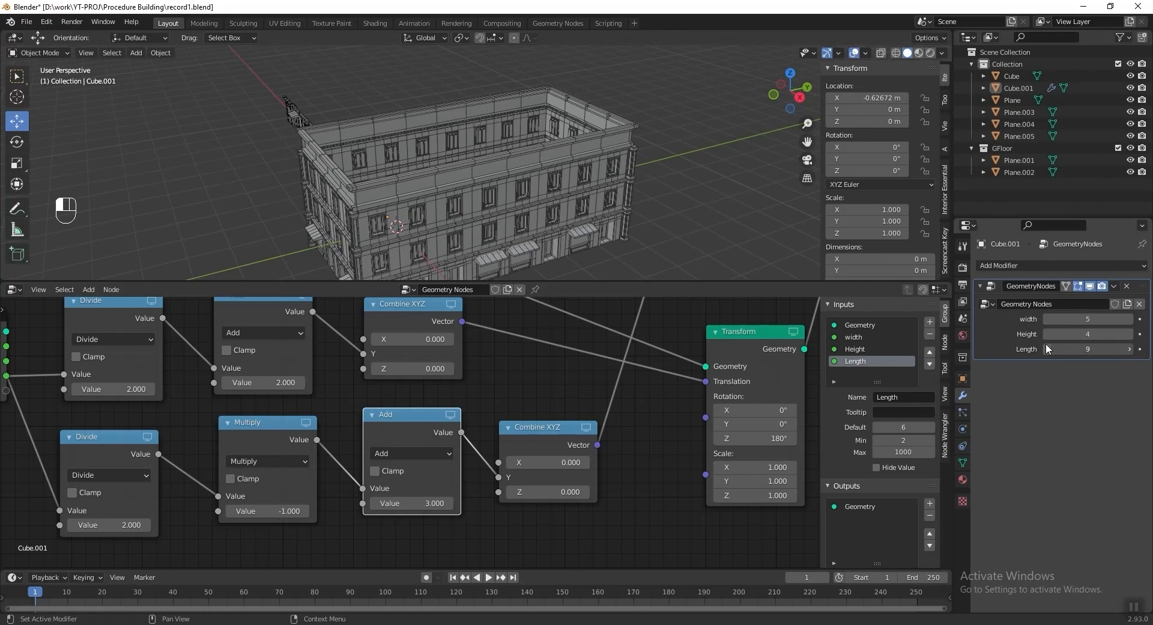
left_click(1046, 346)
left_click(1046, 346)
left_click(1046, 346)
left_click(1046, 344)
left_click(1128, 349)
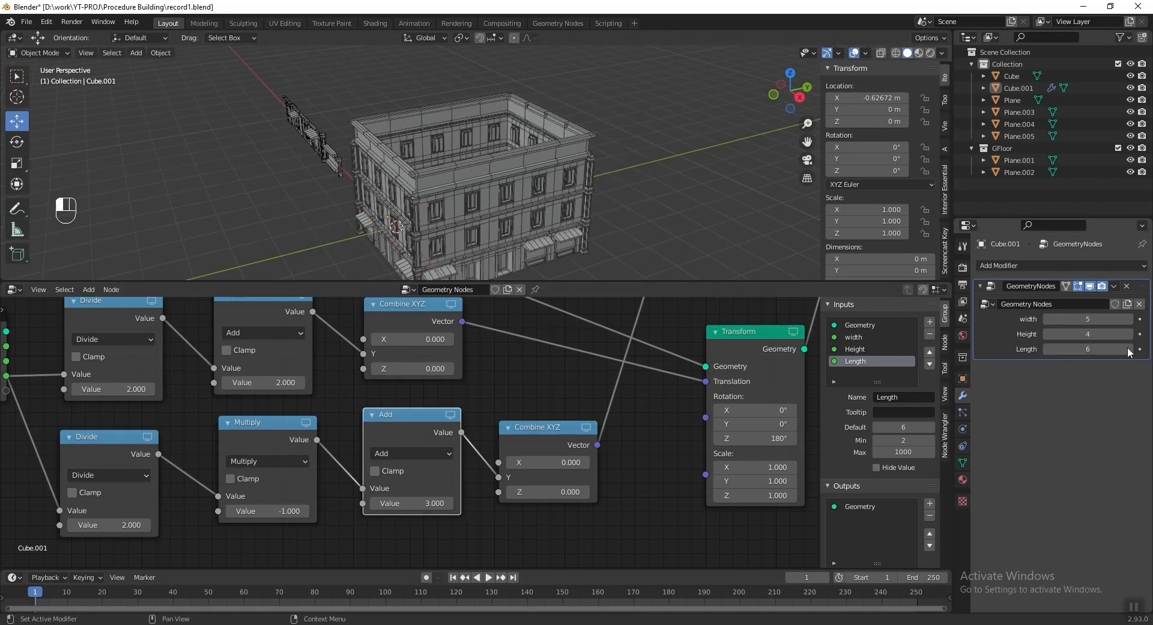
left_click(1128, 349)
left_click(1128, 349)
key("ctrl+z")
key("ctrl+z")
key("ctrl+z")
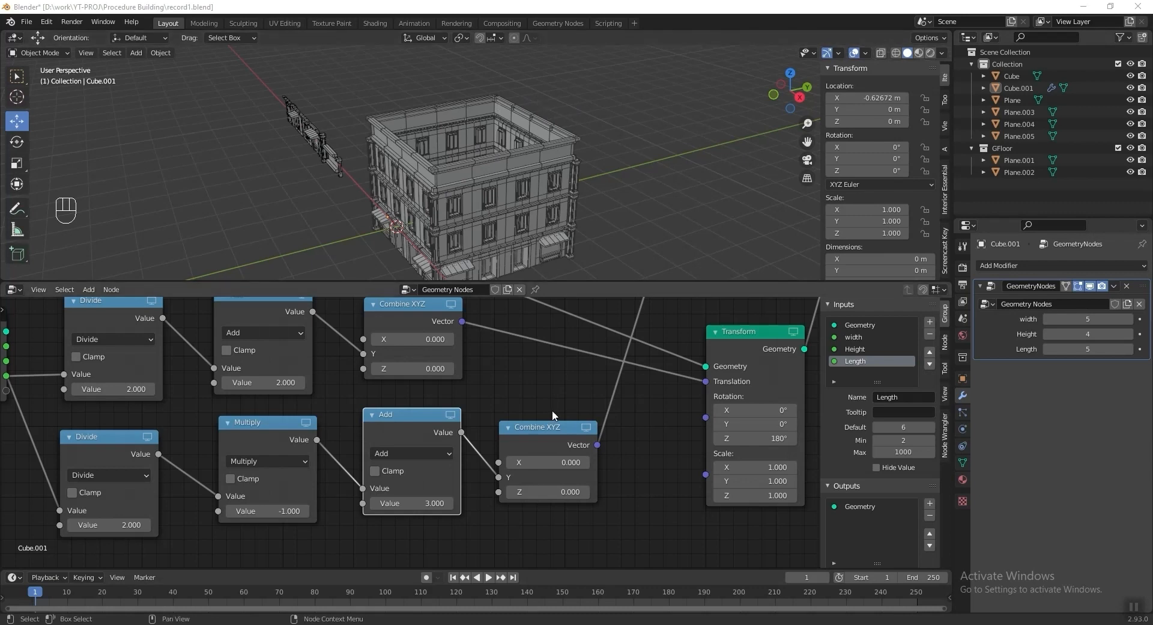
- Move the Group Output farther from the final Join Geometry and insert a duplicate Join Geometry on the link between them
scroll(553, 410, "down", 6)
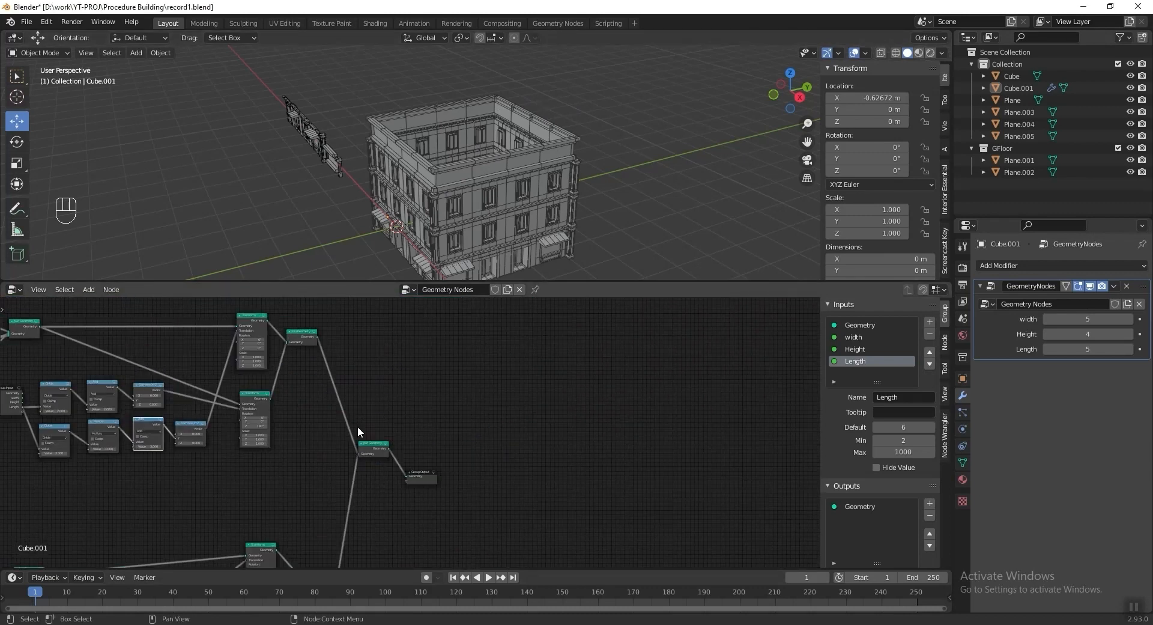
scroll(404, 466, "up", 5)
left_click_drag(459, 467, 678, 382)
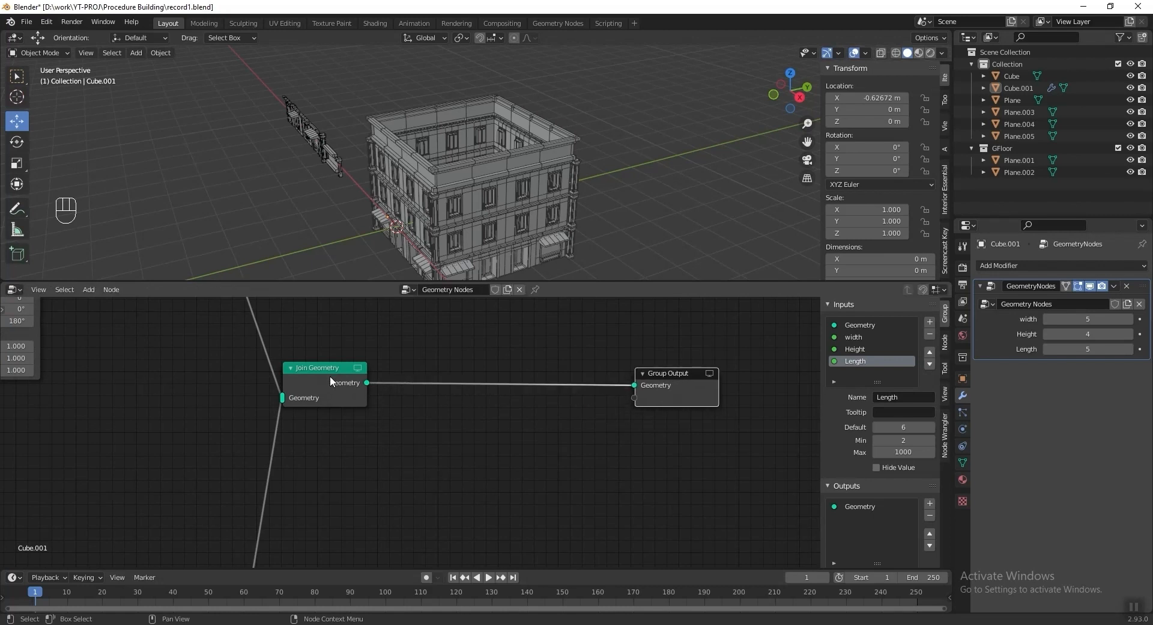
key("shift+d")
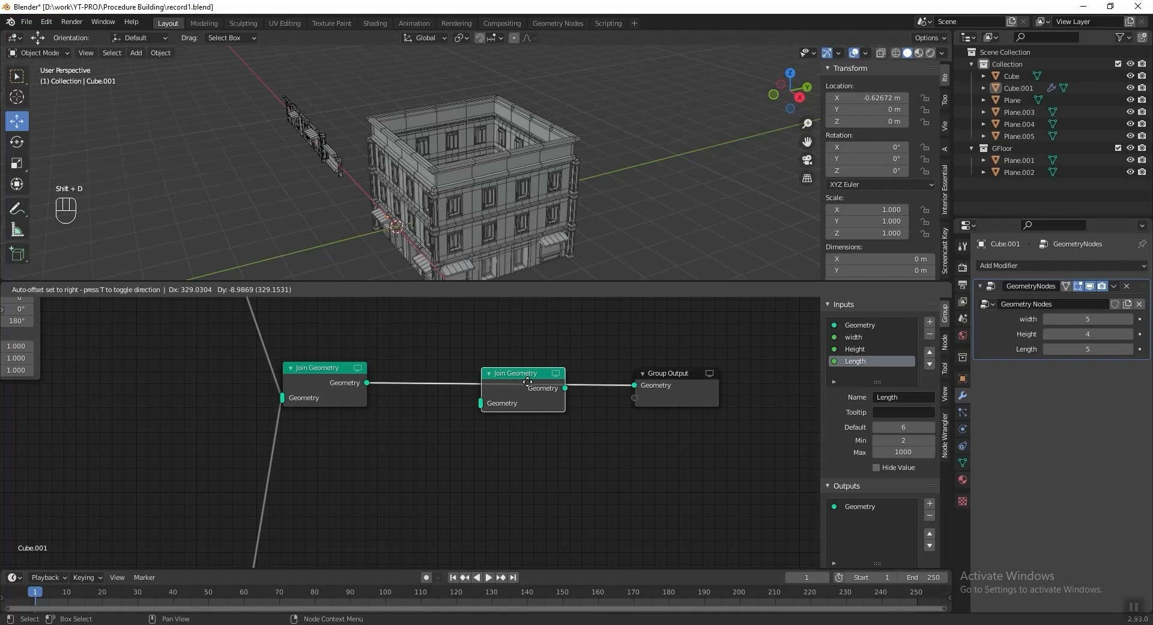
left_click(525, 382)
- Add a Grid mesh primitive node and connect its Geometry to the new Join Geometry
key("shift+a")
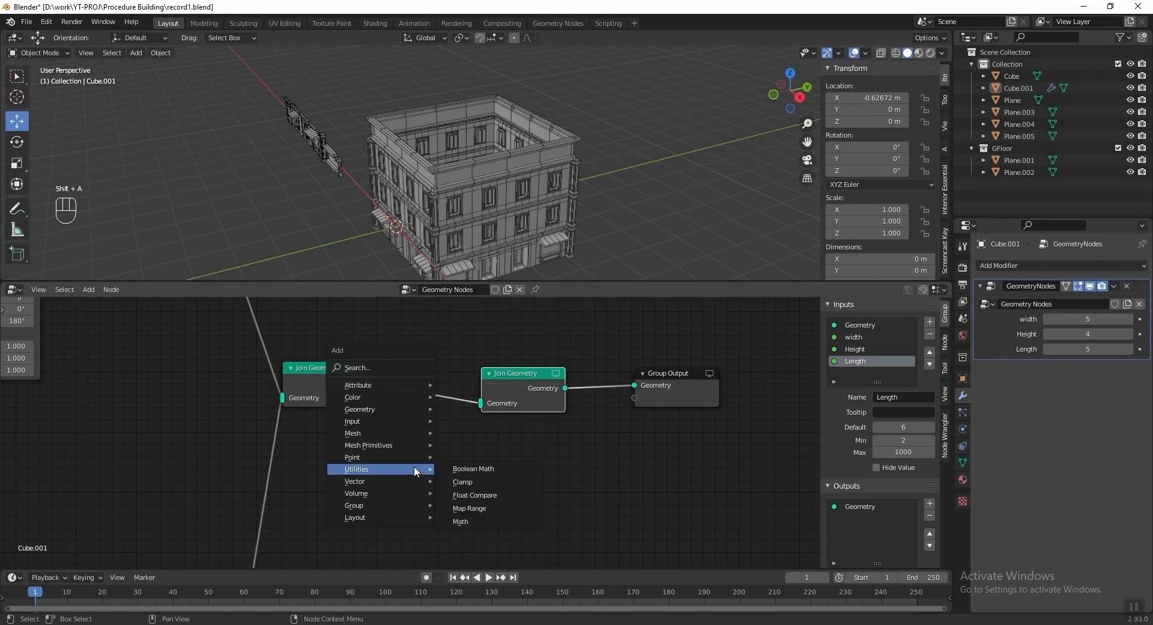
mouse_move(417, 447)
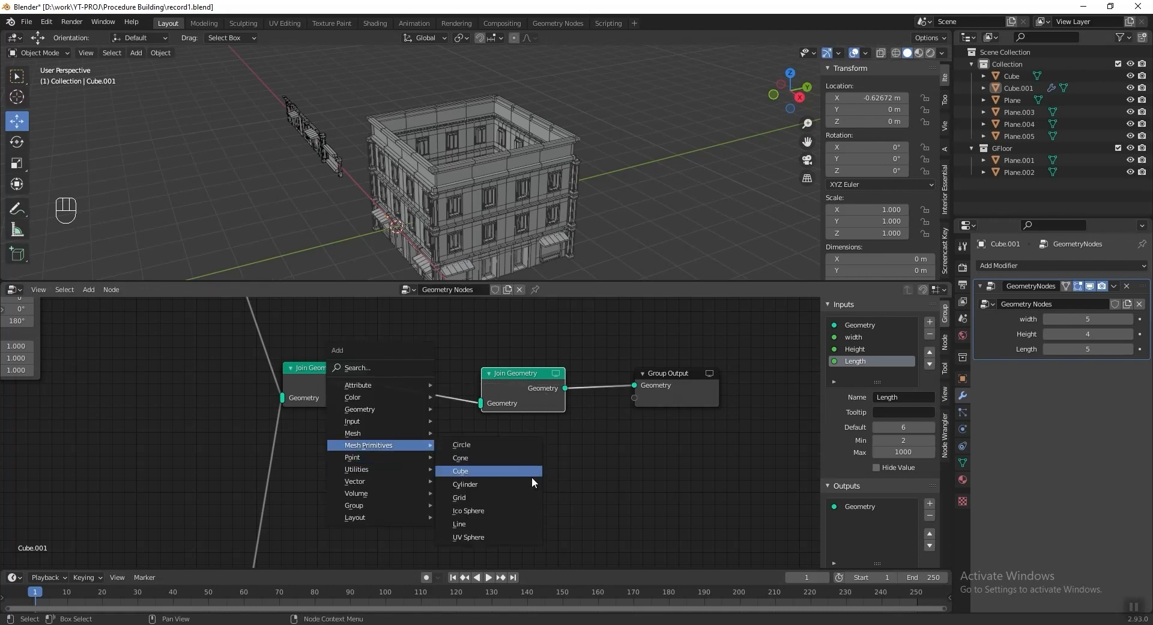
left_click(519, 498)
left_click(371, 462)
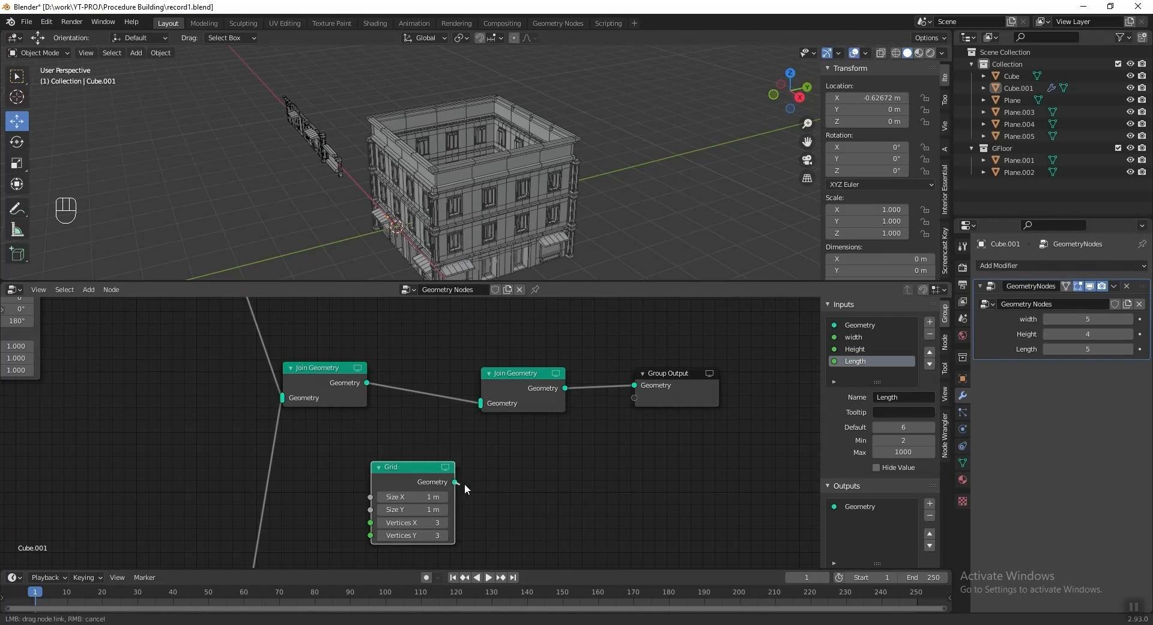
left_click_drag(480, 409, 480, 407)
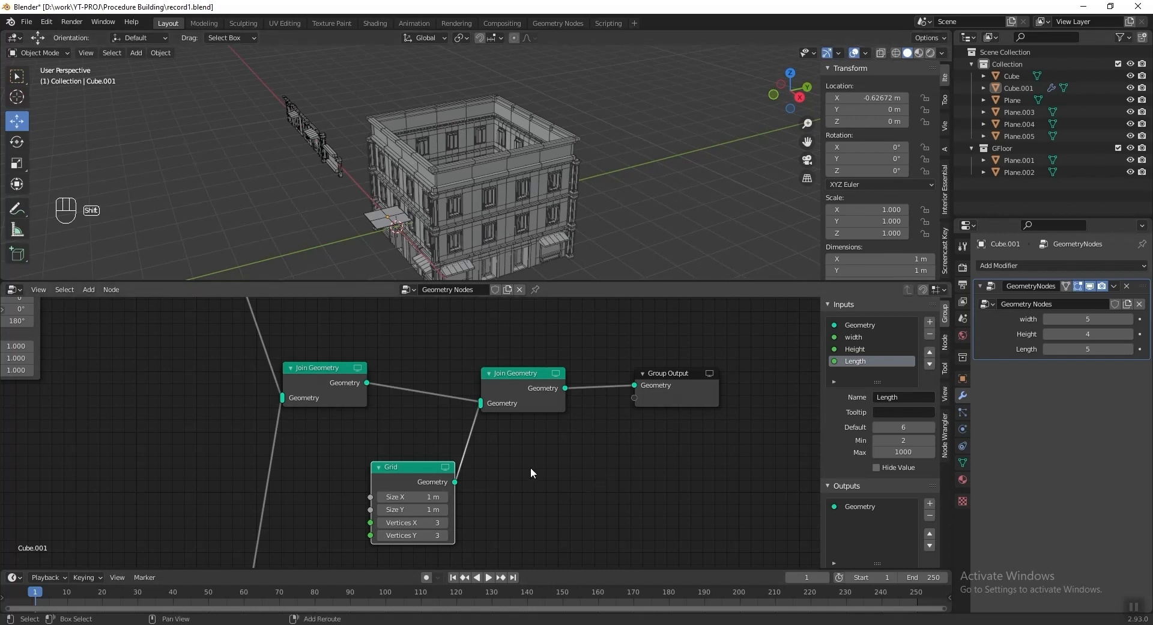
- Insert a Transform node on the link between the Grid and the new Join Geometry
key("shift+a")
mouse_move(531, 466)
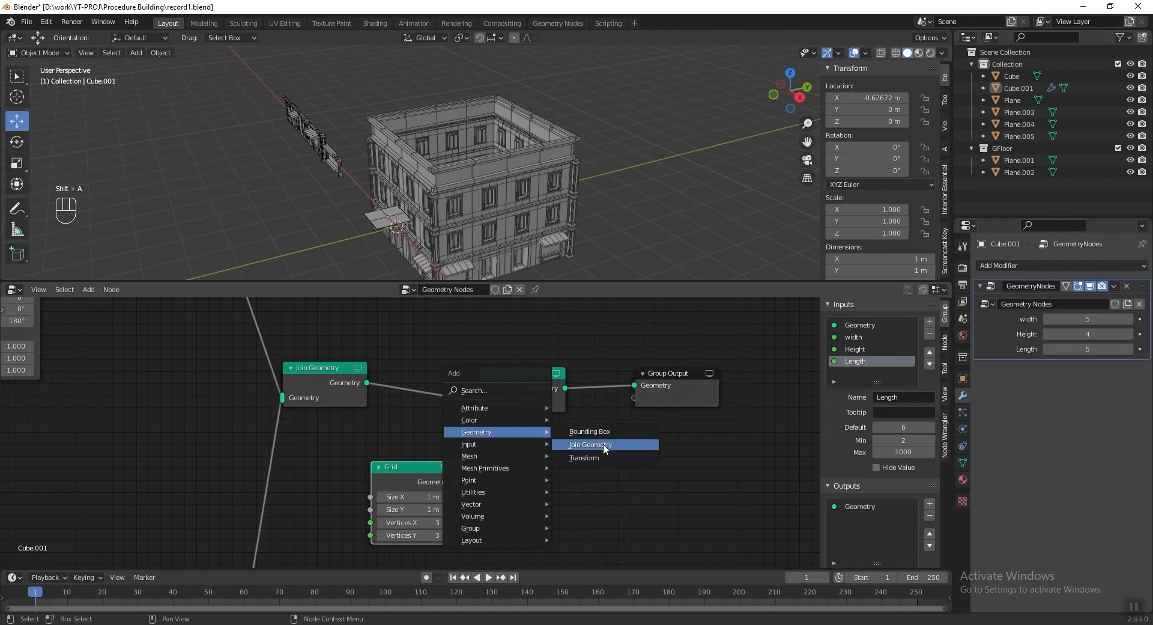
left_click(603, 458)
left_click(467, 434)
- Set the Grid Transform's translation to Z 1.8 m and Y 2.4 m, placing the grid inside the building
middle_click_drag(544, 507, 483, 485)
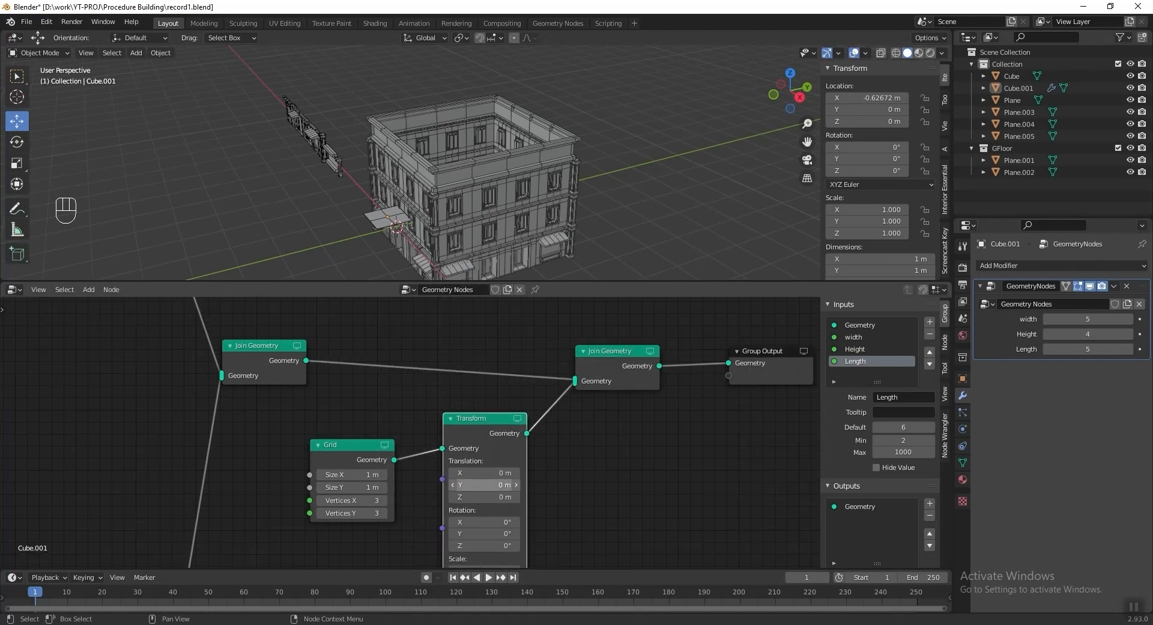
left_click_drag(481, 497, 480, 497)
middle_click_drag(432, 204, 455, 182)
scroll(486, 121, "up", 4)
middle_click_drag(485, 122, 519, 146)
left_click_drag(480, 473, 480, 472)
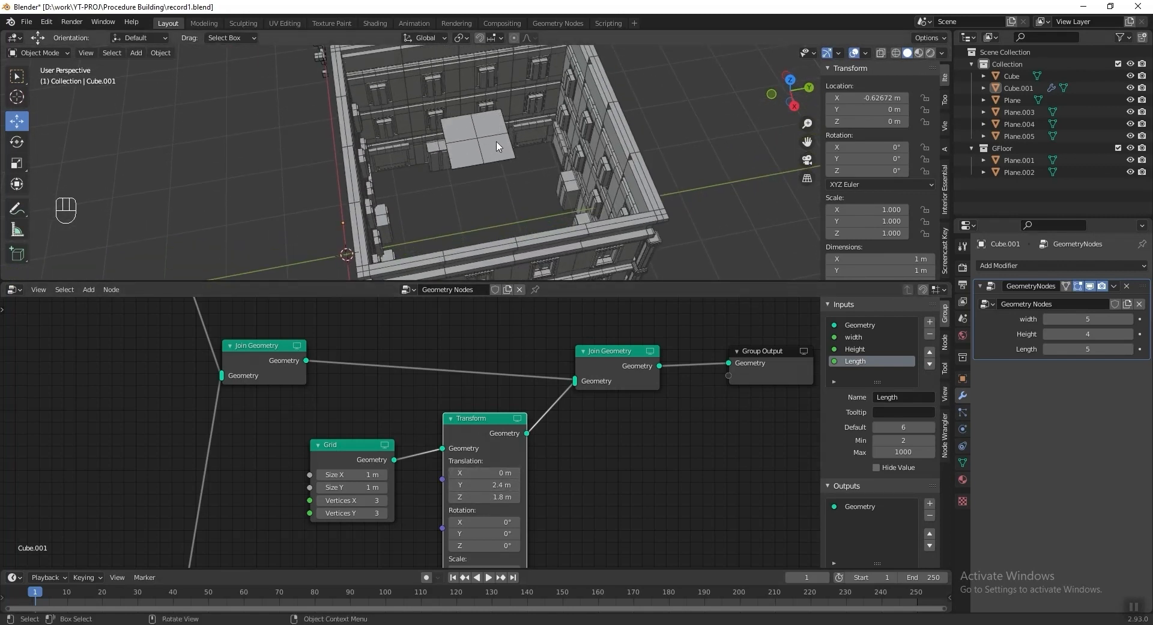
- Increase the building's width and Length parameters to 8 each
scroll(499, 181, "down", 5)
middle_click_drag(498, 212, 617, 252)
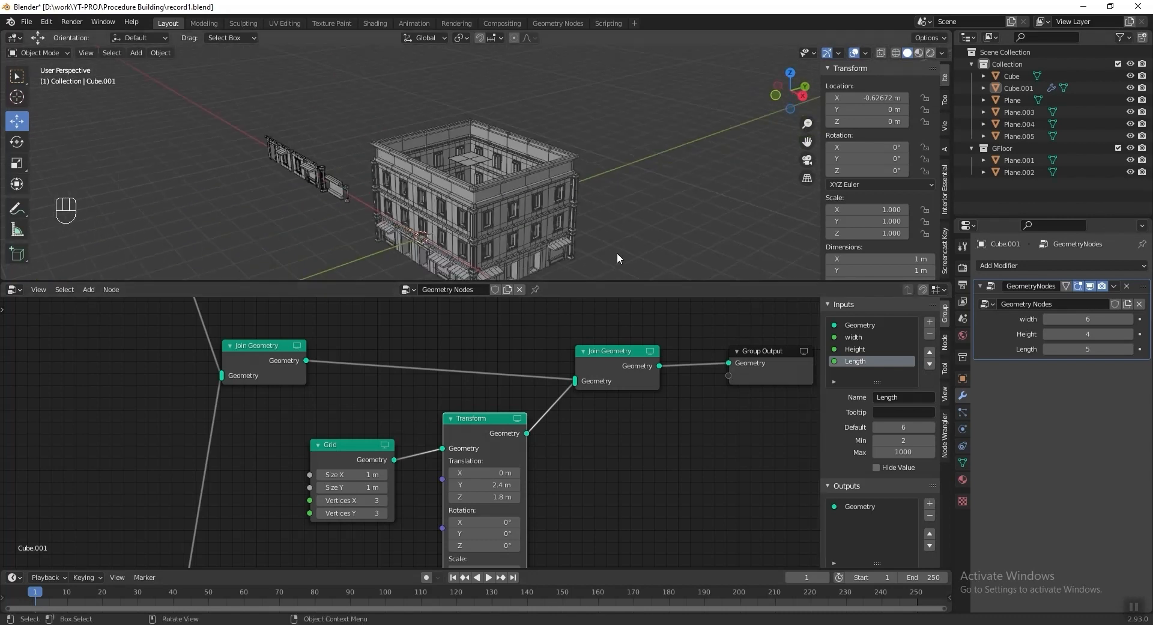
left_click(1129, 318)
left_click(1129, 319)
left_click(1129, 349)
left_click(1129, 349)
left_click(1129, 348)
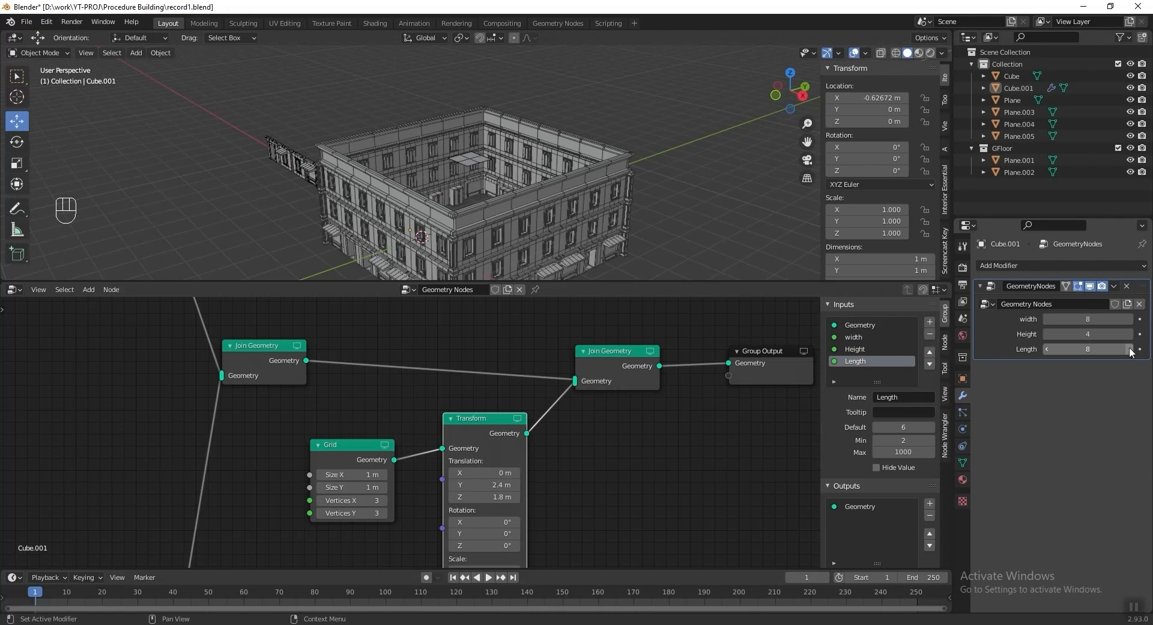